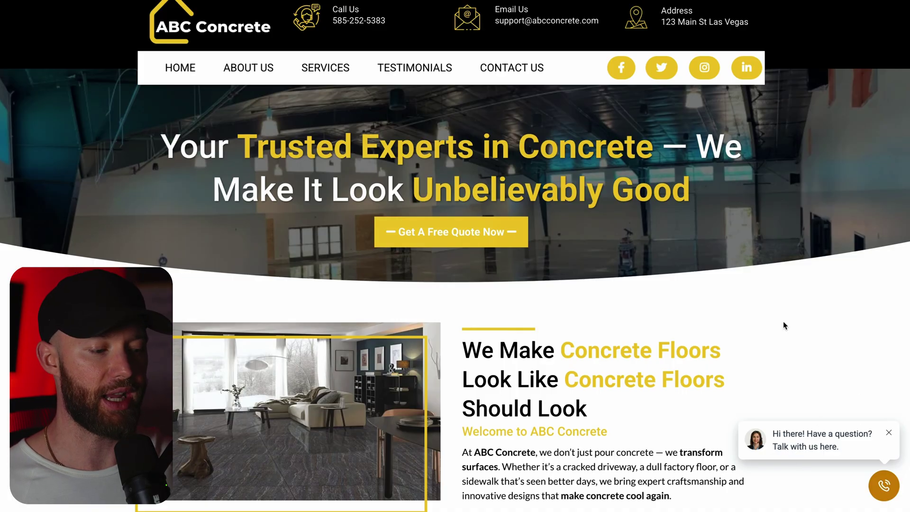
# Step: Start a voice call with the ABC Concrete AI agent from the website's chat bubble ('Call us here')
pyautogui.scroll(-15, 782, 321)
pyautogui.scroll(-1, 806, 370)
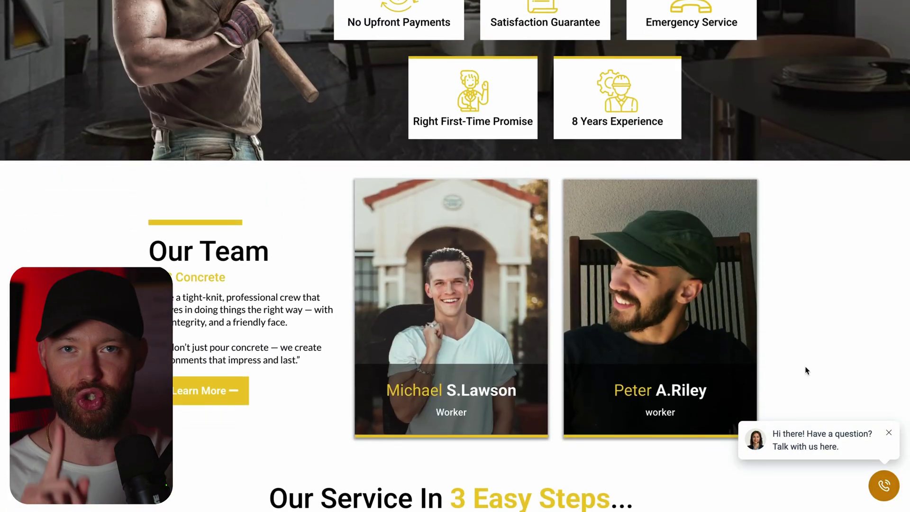
pyautogui.click(814, 450)
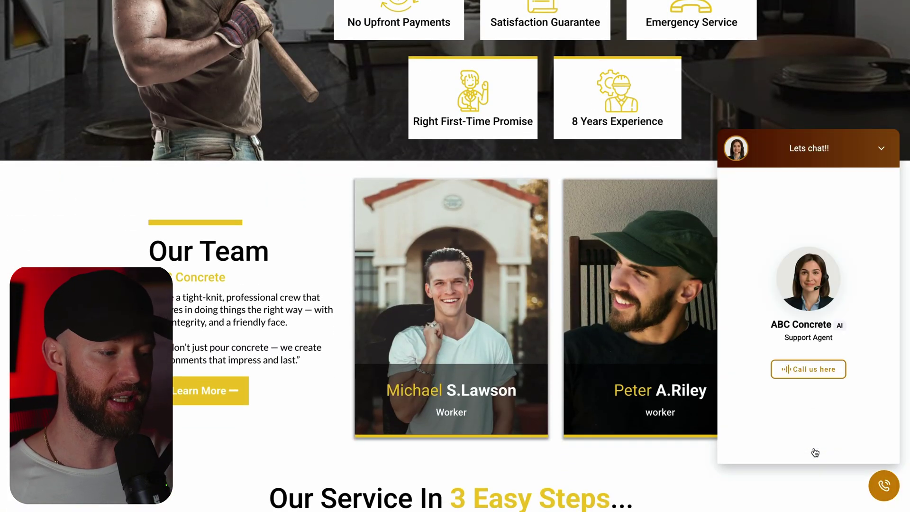
pyautogui.click(816, 374)
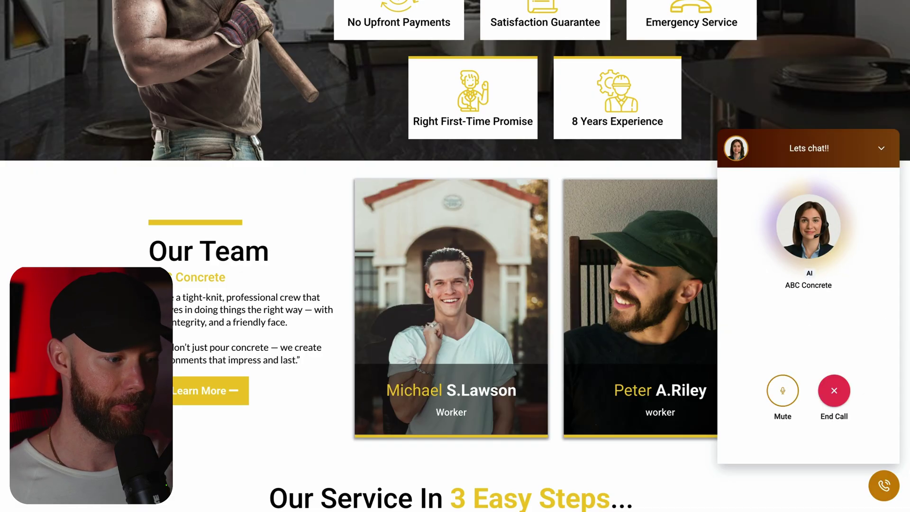
pyautogui.scroll(15, 596, 322)
pyautogui.scroll(2, 596, 322)
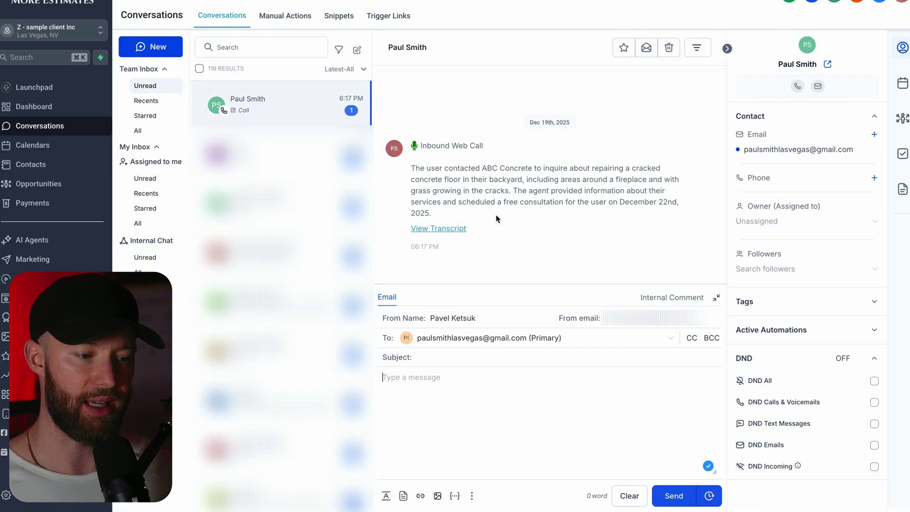
pyautogui.click(433, 231)
pyautogui.scroll(-15, 436, 213)
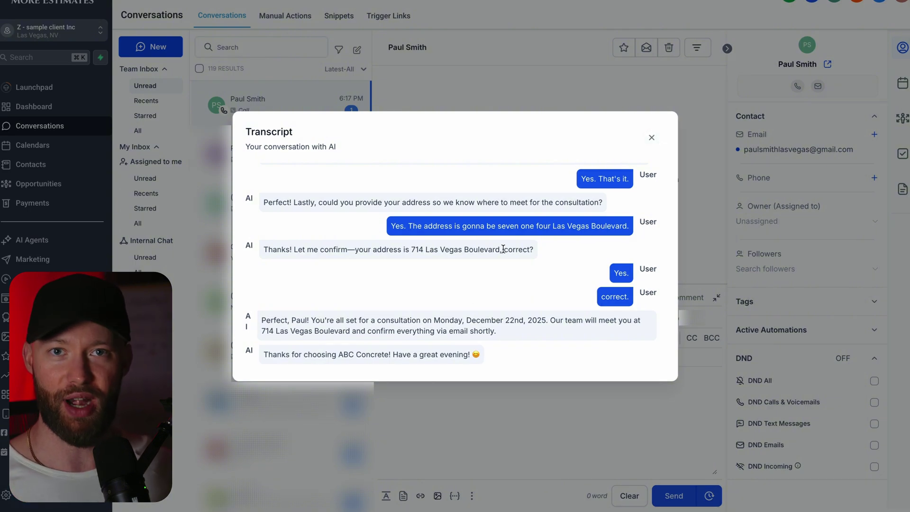
pyautogui.click(651, 137)
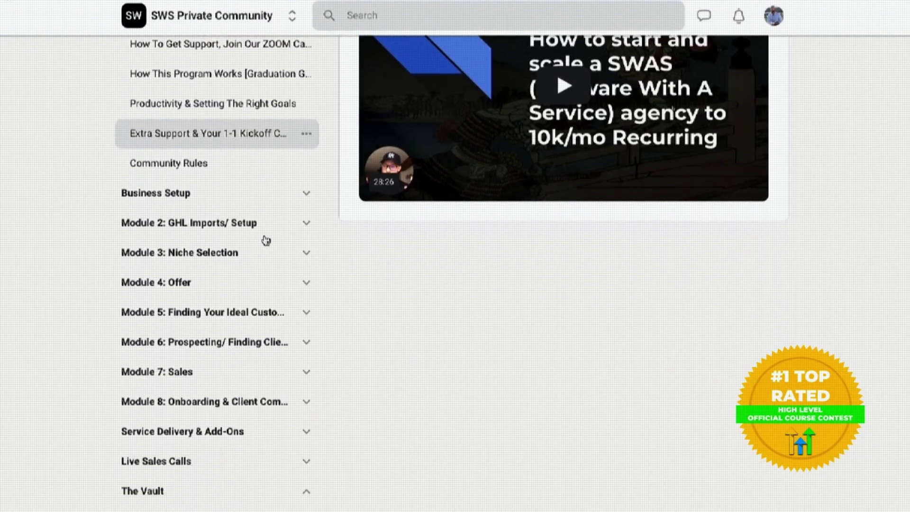
# Step: Expand a module in the SWS course sidebar to preview its lessons
pyautogui.click(305, 337)
pyautogui.scroll(-5, 224, 317)
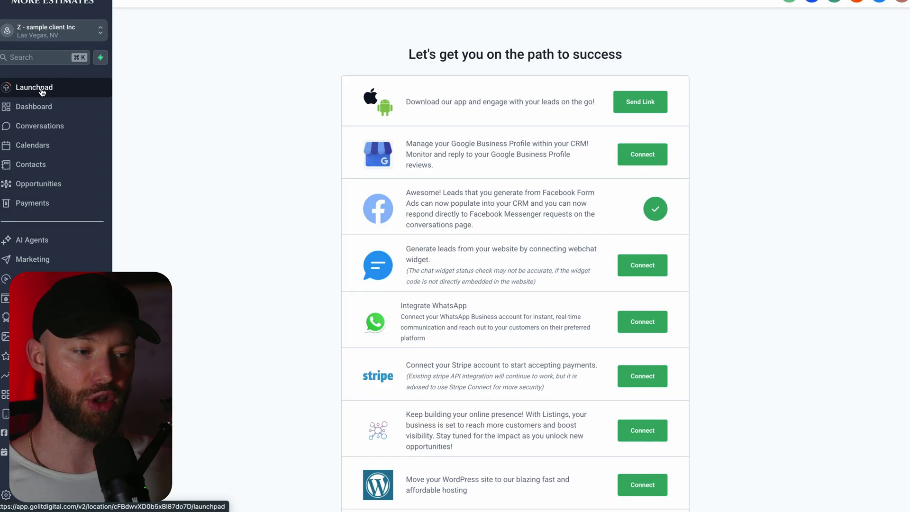
# Step: Review the Google Business Profile, Facebook leads and WhatsApp integrations, then open the AI Agents Knowledge Base list
pyautogui.scroll(-1, 519, 103)
pyautogui.moveTo(498, 128); pyautogui.dragTo(403, 111)
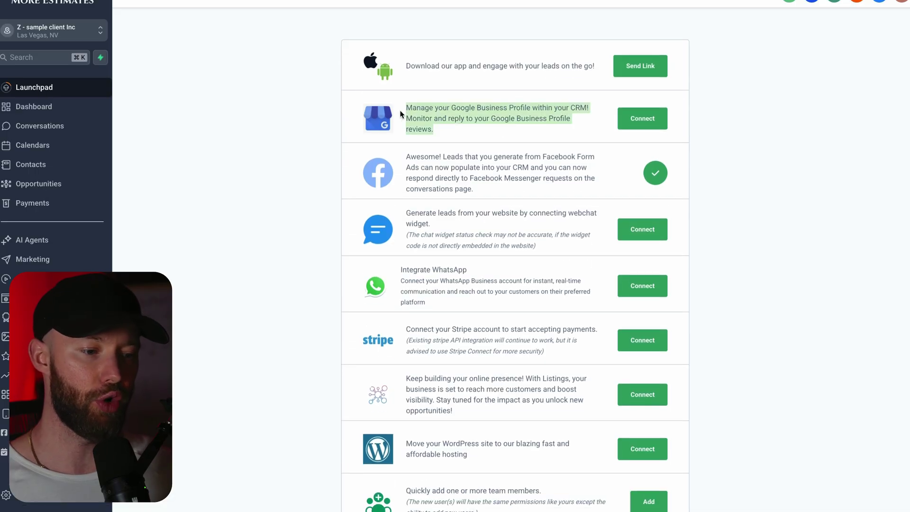
pyautogui.moveTo(481, 178); pyautogui.dragTo(407, 153)
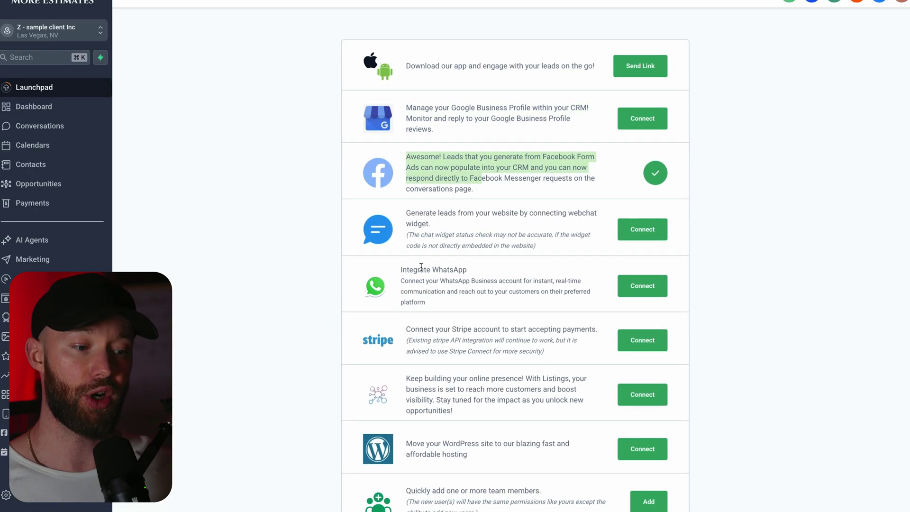
pyautogui.moveTo(420, 268); pyautogui.dragTo(493, 271)
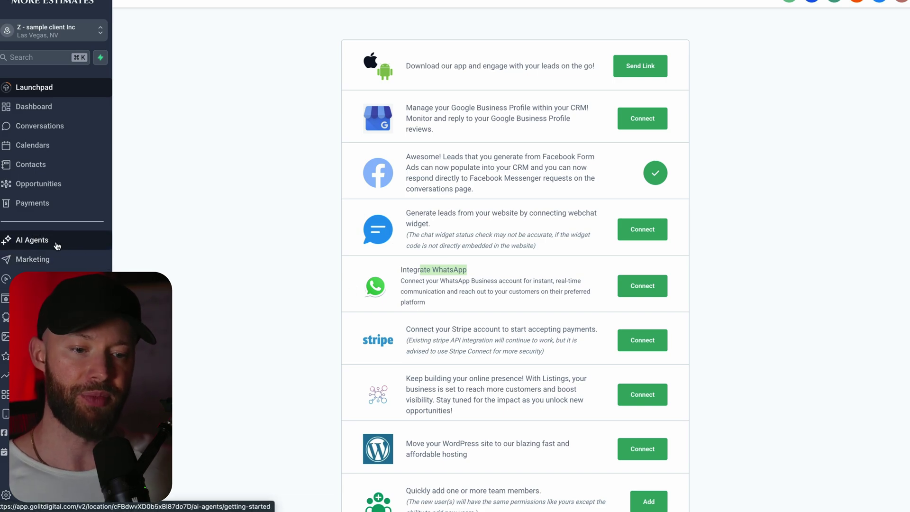
pyautogui.click(41, 242)
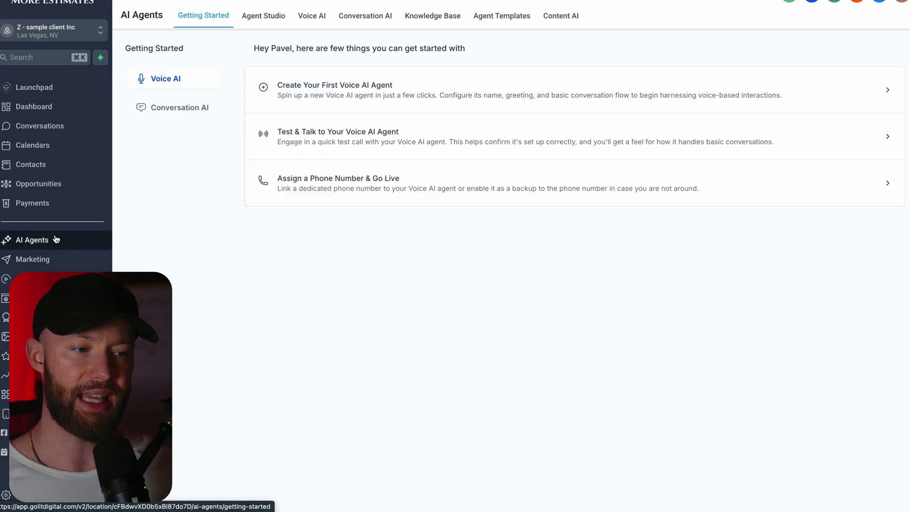
pyautogui.click(433, 17)
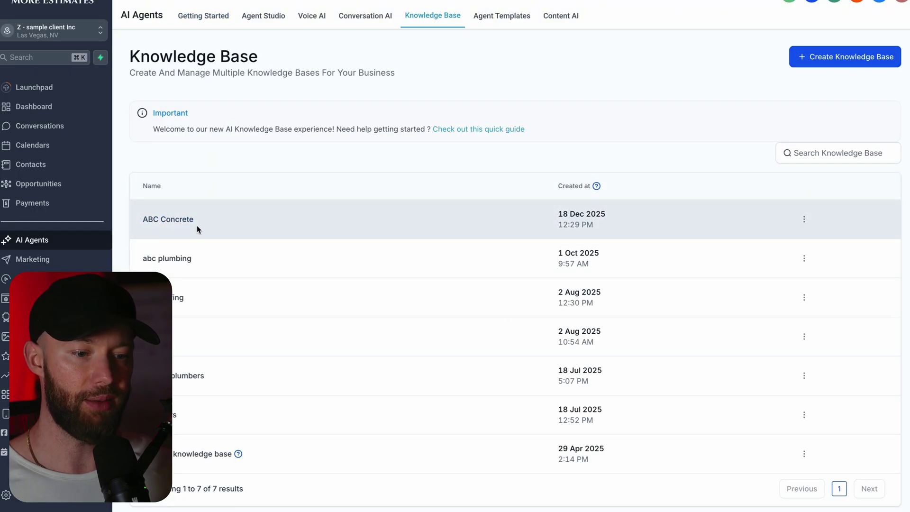
# Step: Create a knowledge base named 'testing' and start adding a Rich Text source to it
pyautogui.click(847, 62)
pyautogui.click(360, 211)
pyautogui.write('testing')
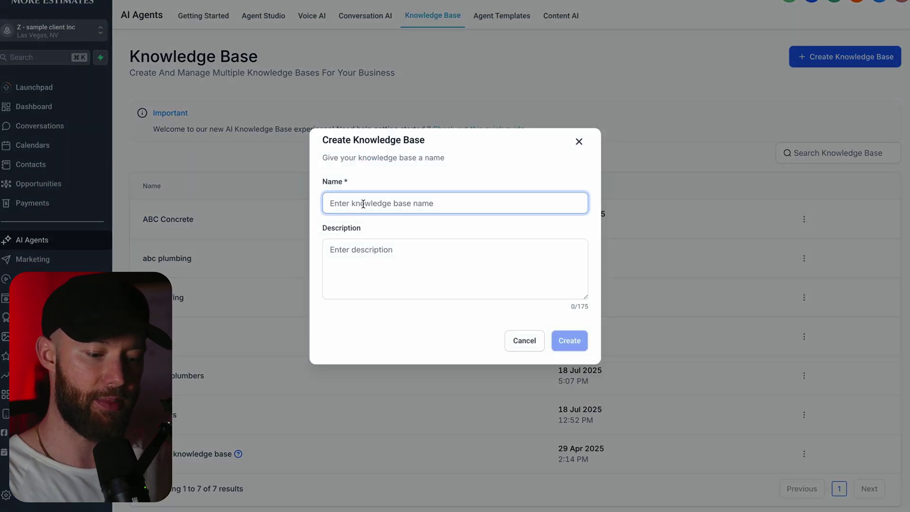
pyautogui.click(568, 339)
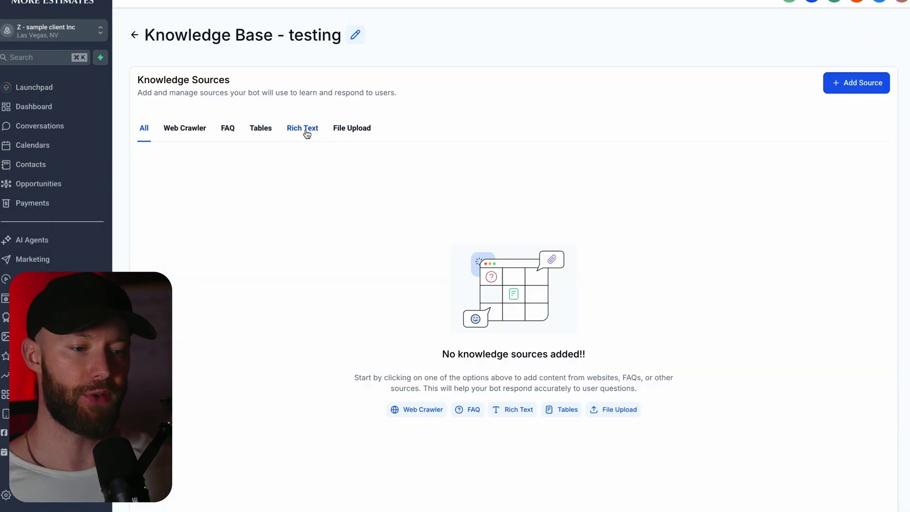
pyautogui.click(305, 132)
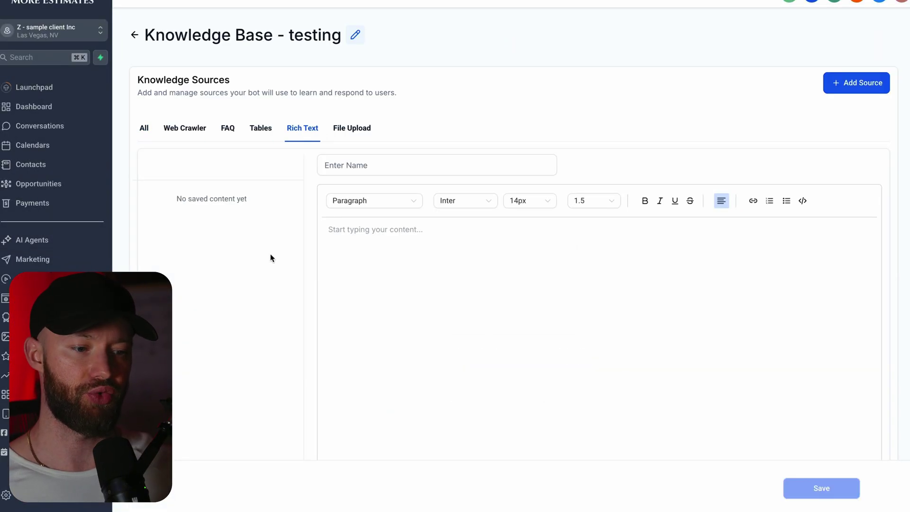
pyautogui.scroll(-2, 372, 256)
pyautogui.scroll(2, 372, 255)
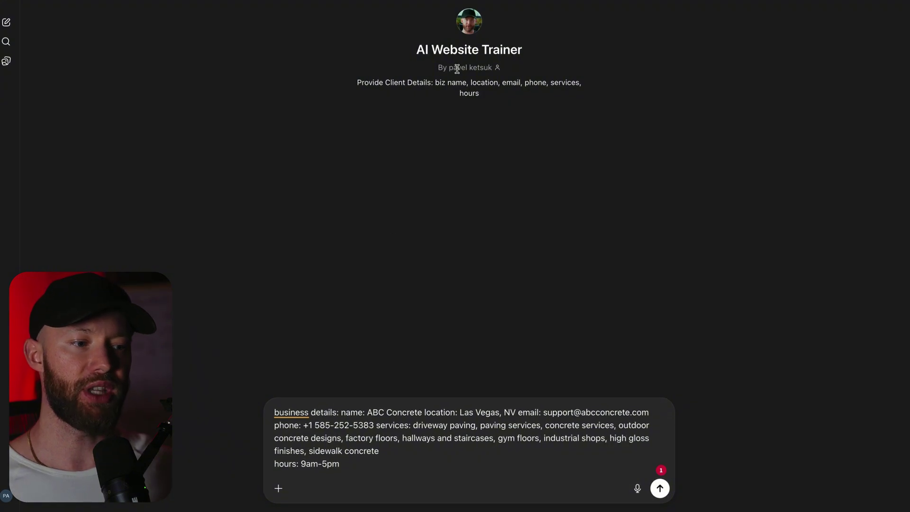
# Step: Send the ABC Concrete business details prompt to the AI Website Trainer GPT
pyautogui.moveTo(410, 54); pyautogui.dragTo(547, 54)
pyautogui.click(471, 90)
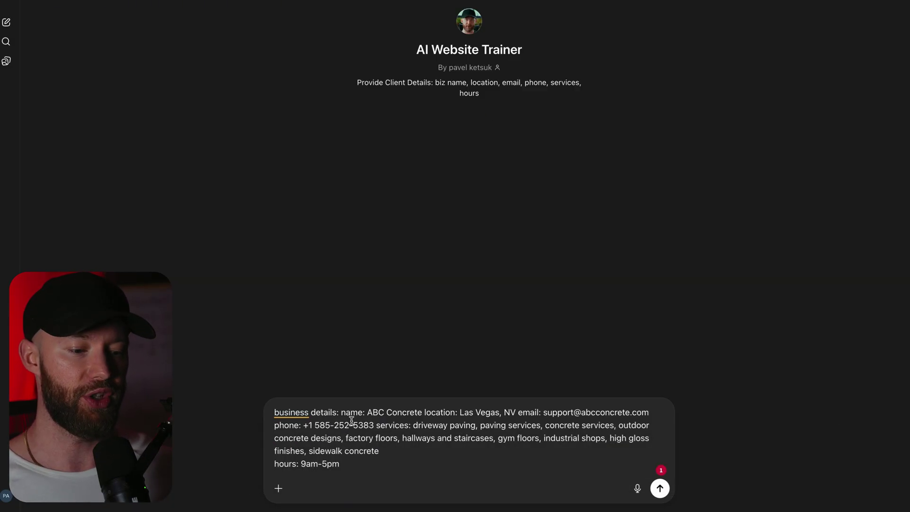
pyautogui.moveTo(344, 412); pyautogui.dragTo(367, 475)
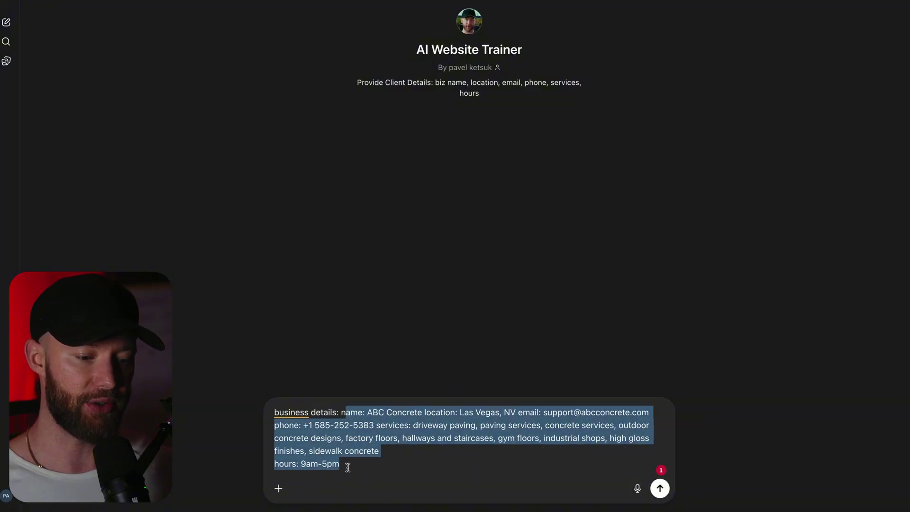
pyautogui.click(348, 465)
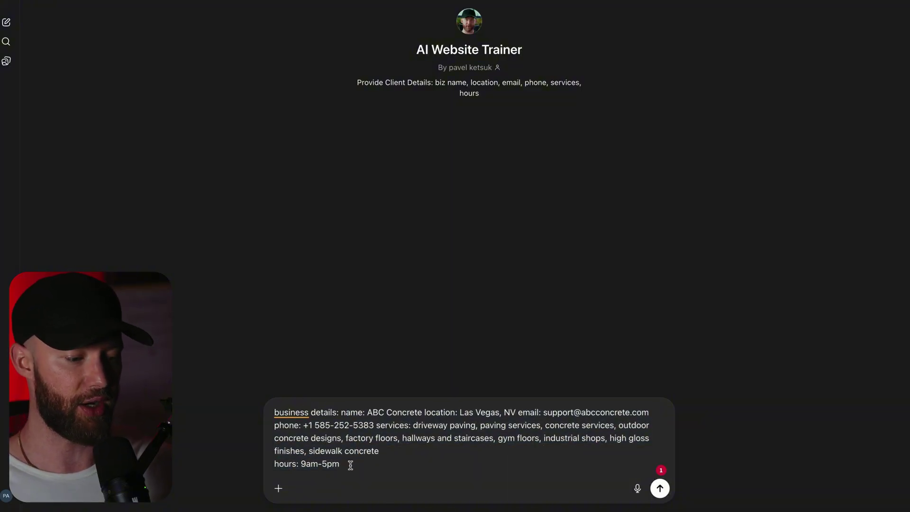
pyautogui.press('Return')
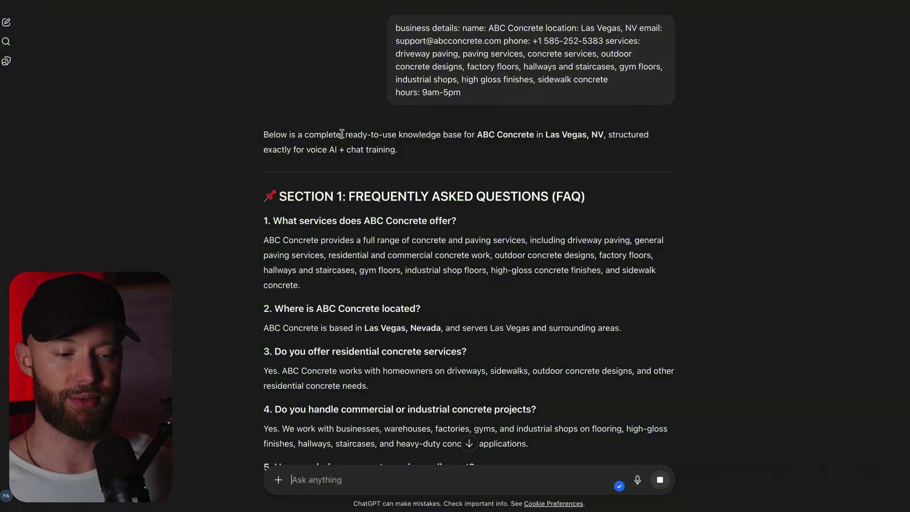
# Step: Review the FAQ section of the generated ABC Concrete knowledge base
pyautogui.scroll(-2, 341, 134)
pyautogui.scroll(1, 325, 183)
pyautogui.moveTo(312, 134); pyautogui.dragTo(614, 146)
pyautogui.click(459, 142)
pyautogui.scroll(-20, 330, 152)
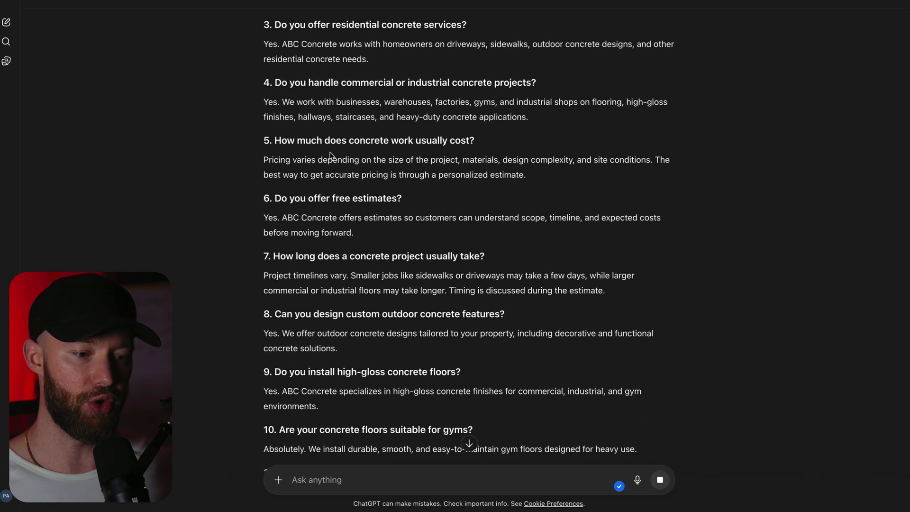
pyautogui.scroll(-3, 330, 156)
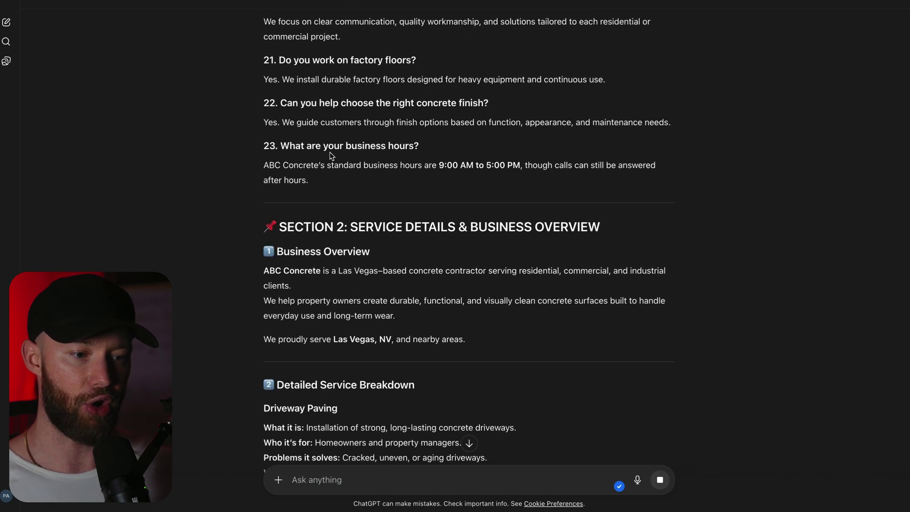
pyautogui.scroll(-2, 298, 153)
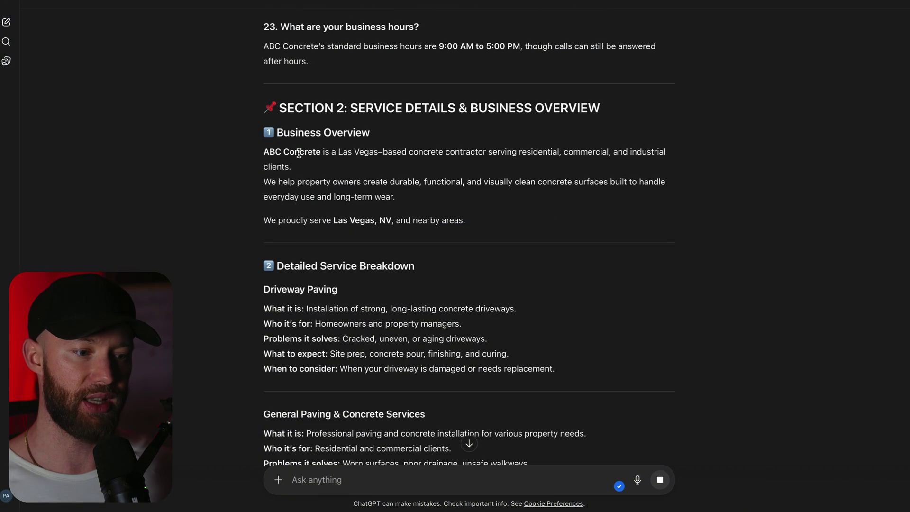
# Step: Scroll on to Section 2 and select the FAQ questions 1 through 23 for copying
pyautogui.moveTo(304, 104); pyautogui.dragTo(439, 107)
pyautogui.scroll(-20, 347, 166)
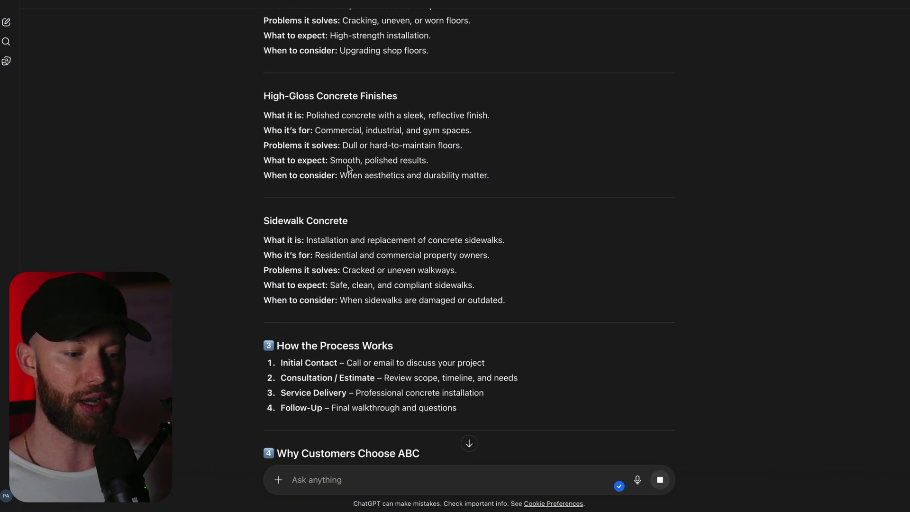
pyautogui.scroll(20, 348, 167)
pyautogui.scroll(-3, 349, 169)
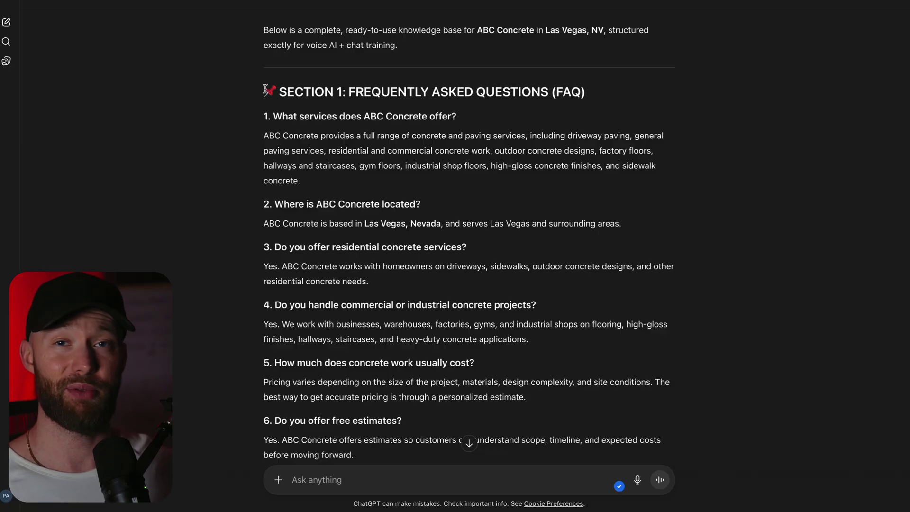
pyautogui.moveTo(265, 89); pyautogui.dragTo(360, 171)
pyautogui.scroll(-15, 422, 196)
pyautogui.scroll(-6, 422, 196)
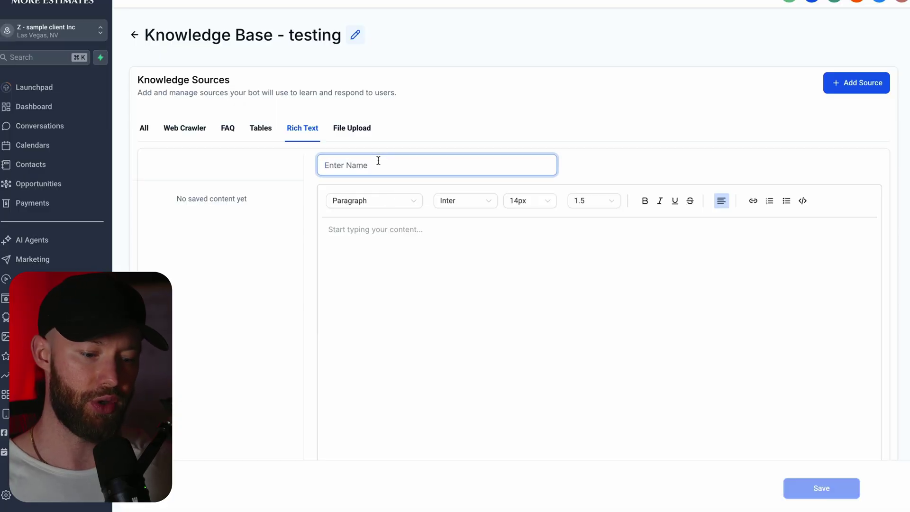
# Step: Name the rich text source 'FAQ', paste in the copied FAQ list, and save it
pyautogui.write('FAQ')
pyautogui.click(381, 228)
pyautogui.hotkey('ctrl', 'v')
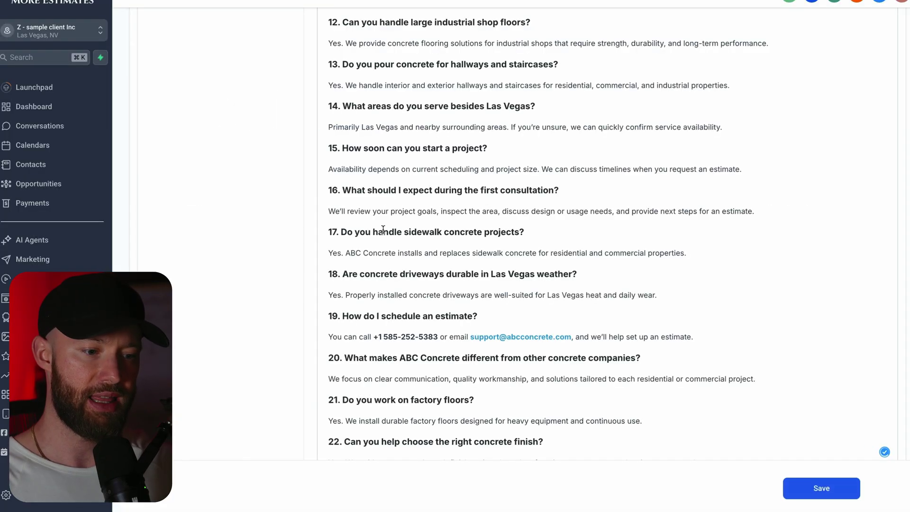
pyautogui.click(812, 489)
# Step: Copy the SECTION 2 heading from the ChatGPT response
pyautogui.press('super+Tab')
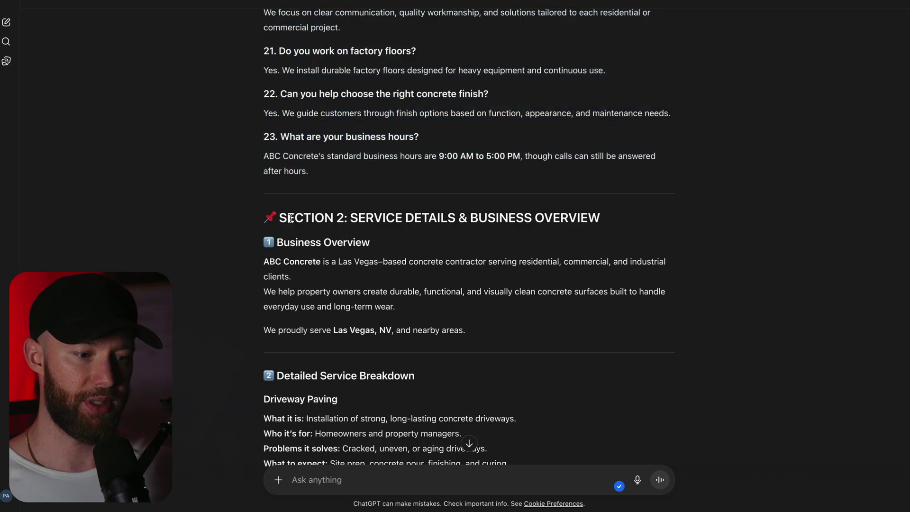
pyautogui.tripleClick(290, 217)
pyautogui.press('super+c')
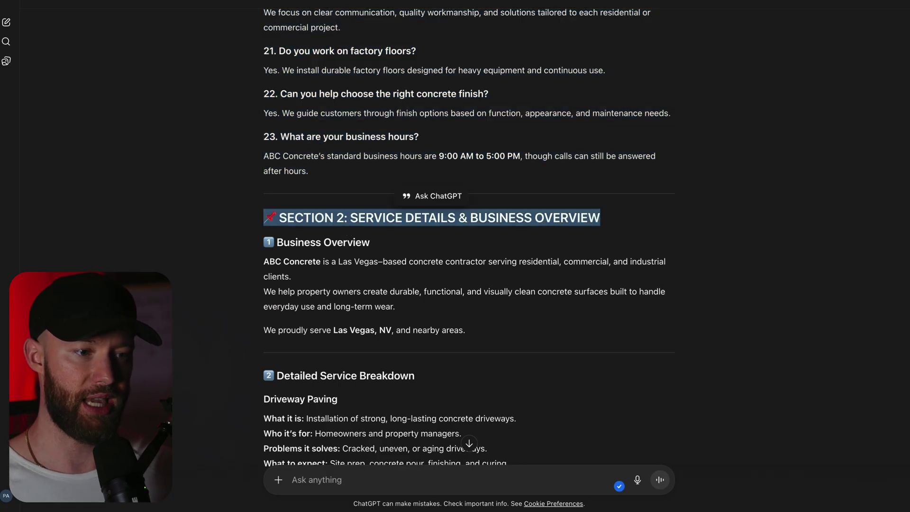
pyautogui.press('super+Tab')
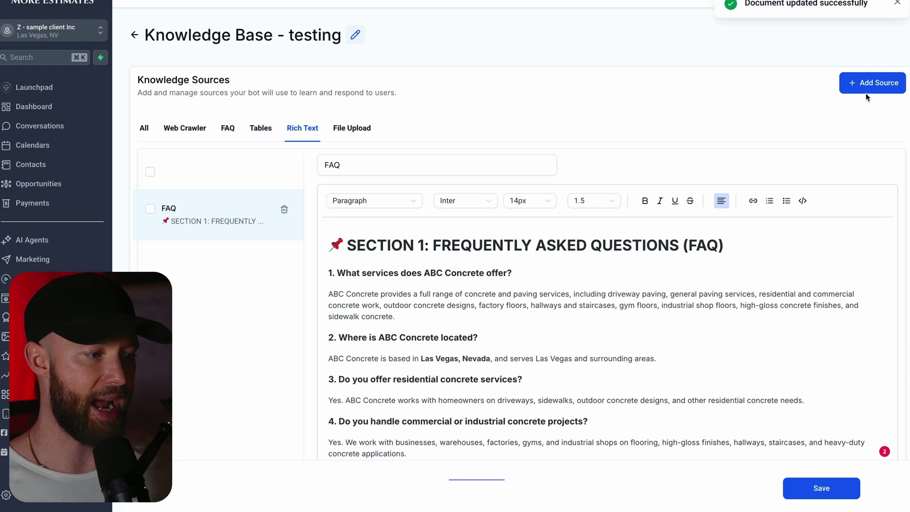
# Step: Save a Rich Text source named with the pasted Section 2 heading and content, then add a Web Crawler source
pyautogui.click(860, 84)
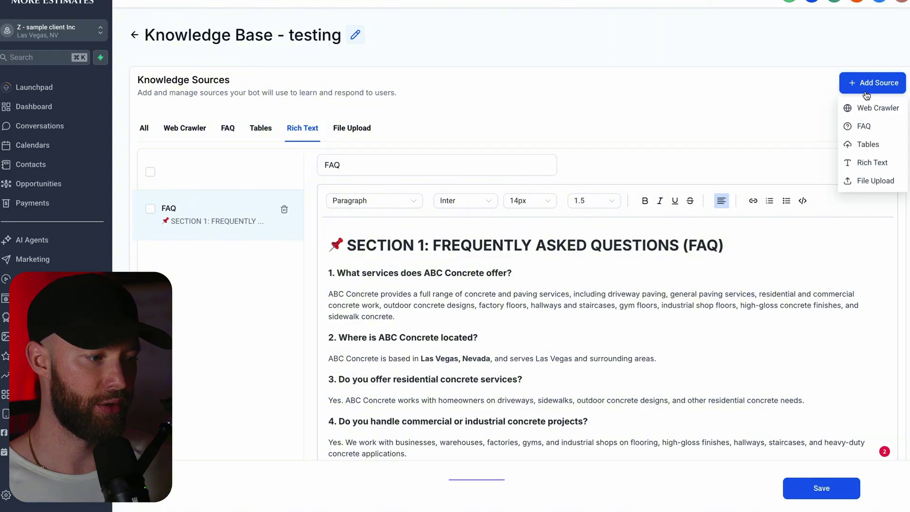
pyautogui.click(873, 164)
pyautogui.click(397, 164)
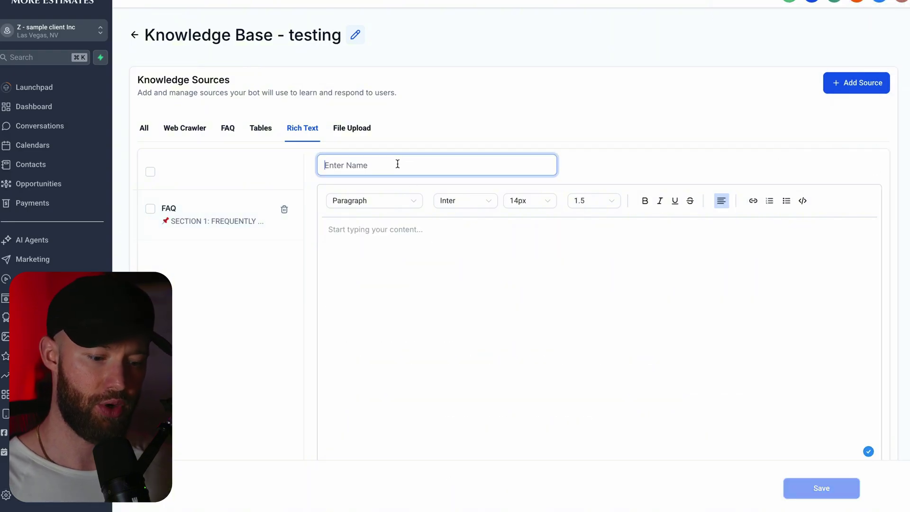
pyautogui.press('super+v')
pyautogui.press('super+Tab')
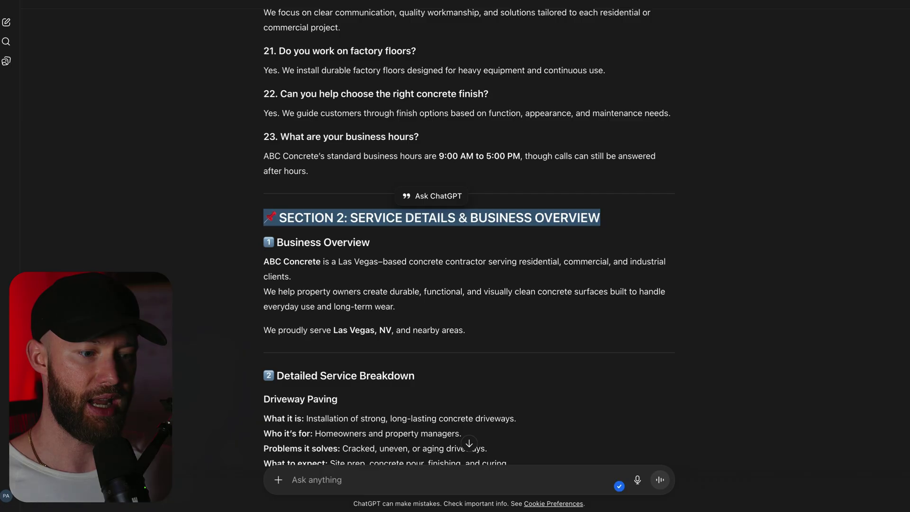
pyautogui.press('super+Tab')
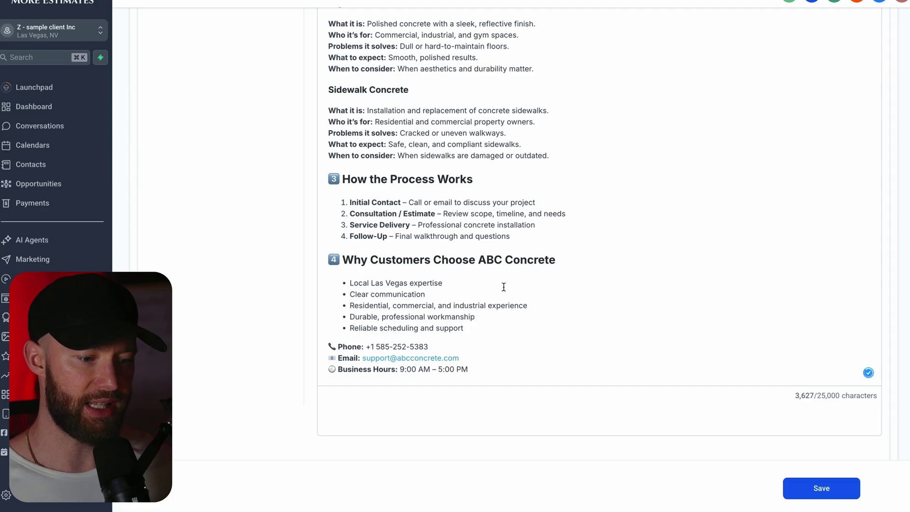
pyautogui.click(827, 494)
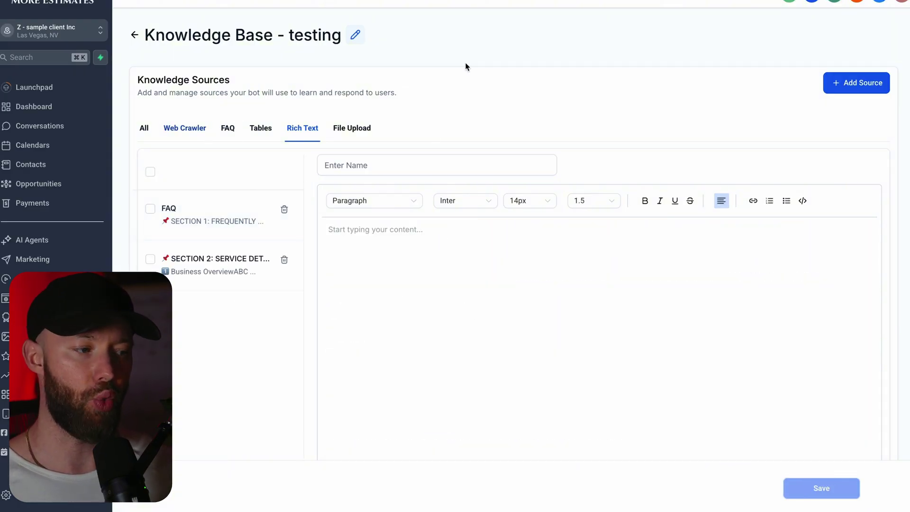
pyautogui.click(838, 81)
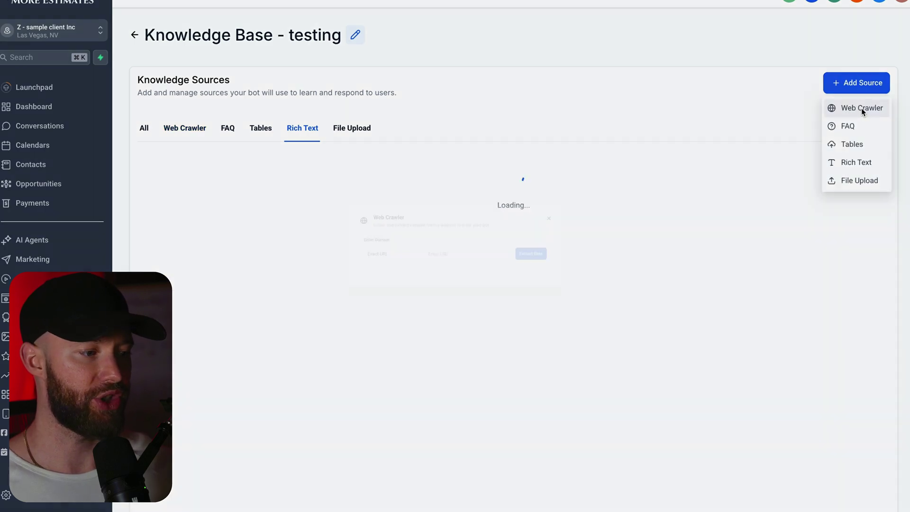
pyautogui.click(863, 108)
# Step: Crawl all URLs in the pasted website domain with Extract Data, then go back to the list
pyautogui.click(345, 260)
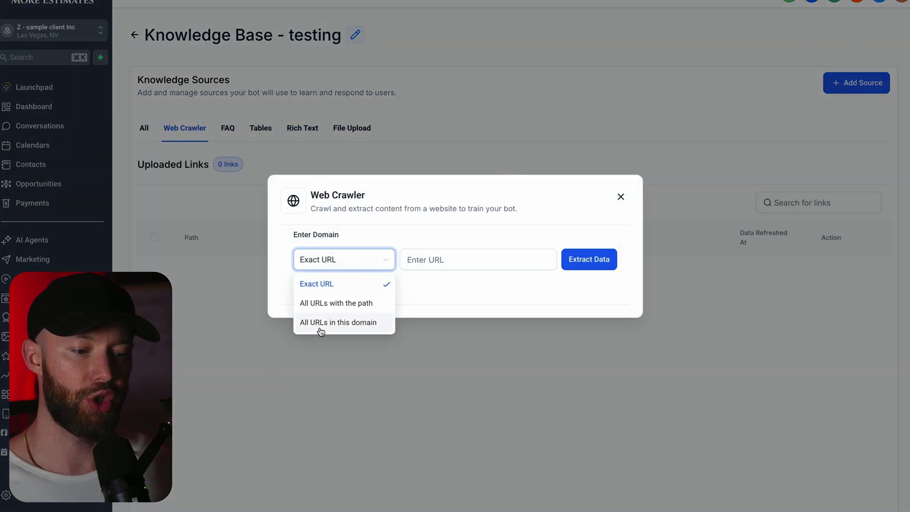
pyautogui.click(343, 324)
pyautogui.click(431, 260)
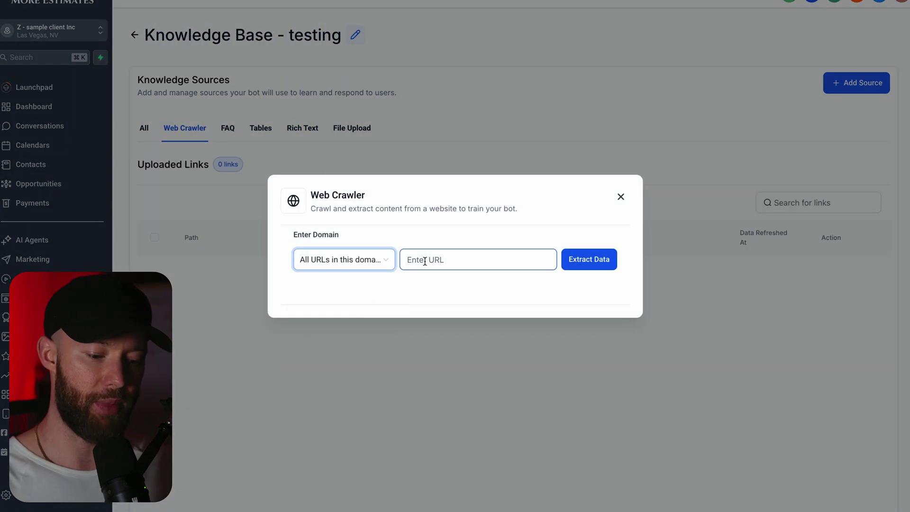
pyautogui.press('super+v')
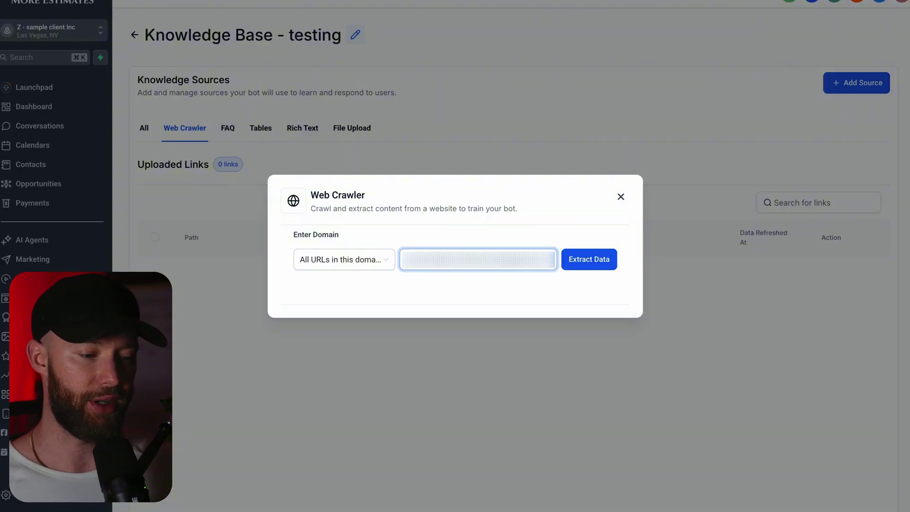
pyautogui.click(592, 262)
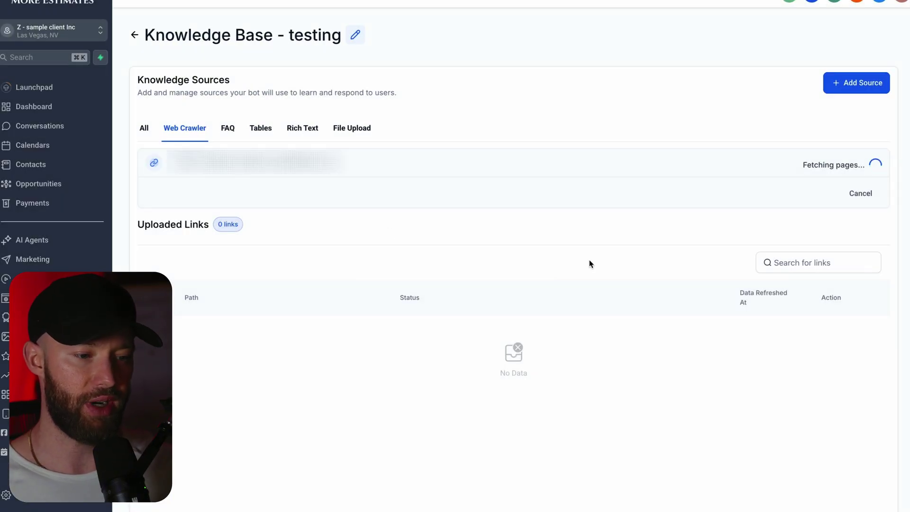
pyautogui.moveTo(805, 164); pyautogui.dragTo(870, 168)
pyautogui.click(586, 49)
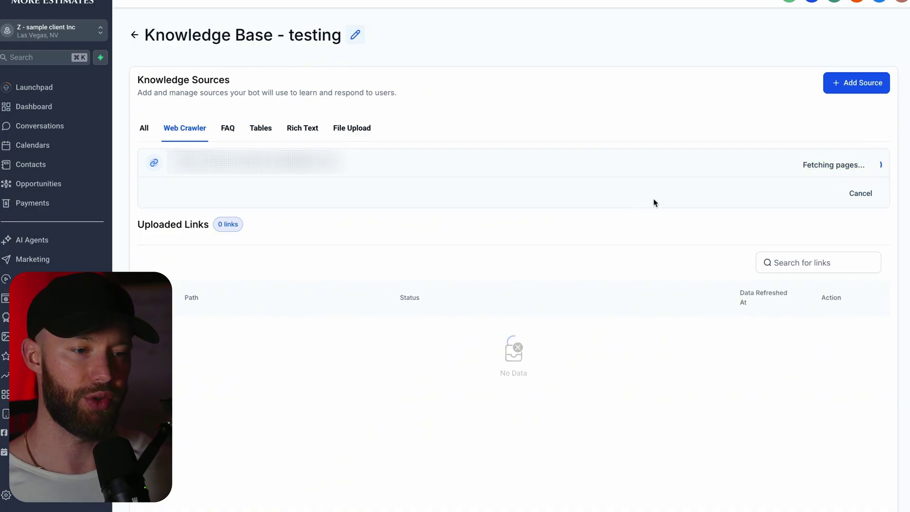
pyautogui.scroll(-1, 272, 62)
# Step: Create a Conversation AI bot with Guided Form Setup for Appointment booking
pyautogui.click(133, 17)
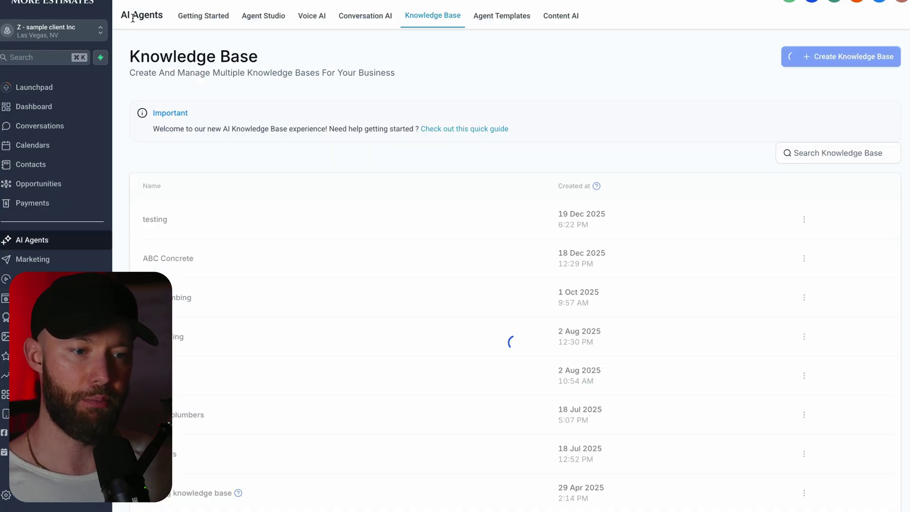
pyautogui.click(365, 19)
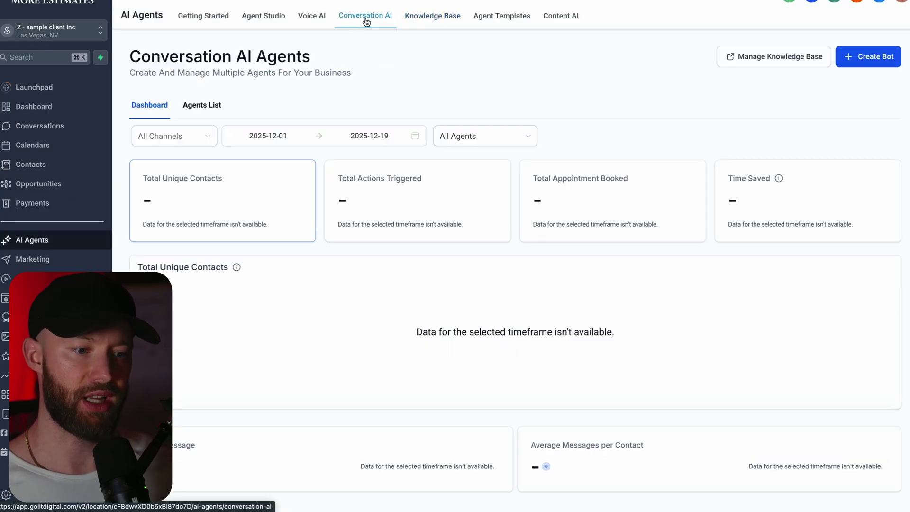
pyautogui.click(868, 65)
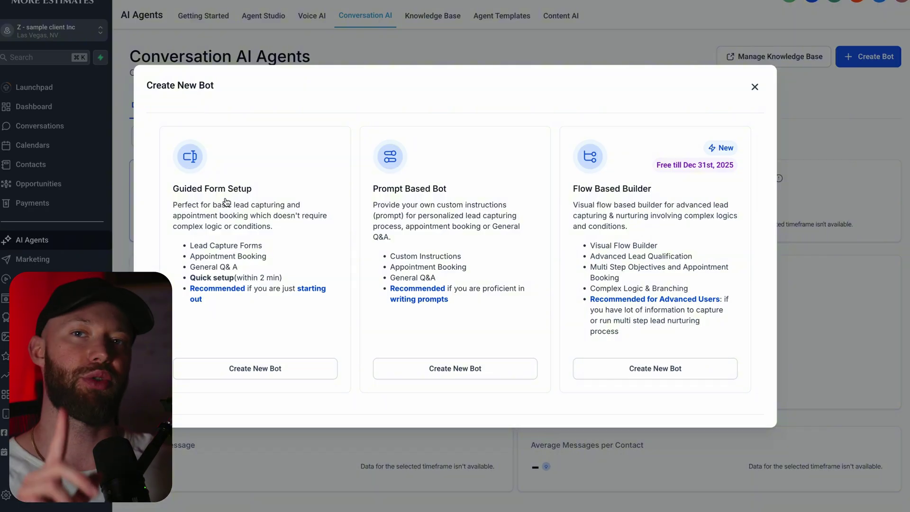
pyautogui.click(256, 374)
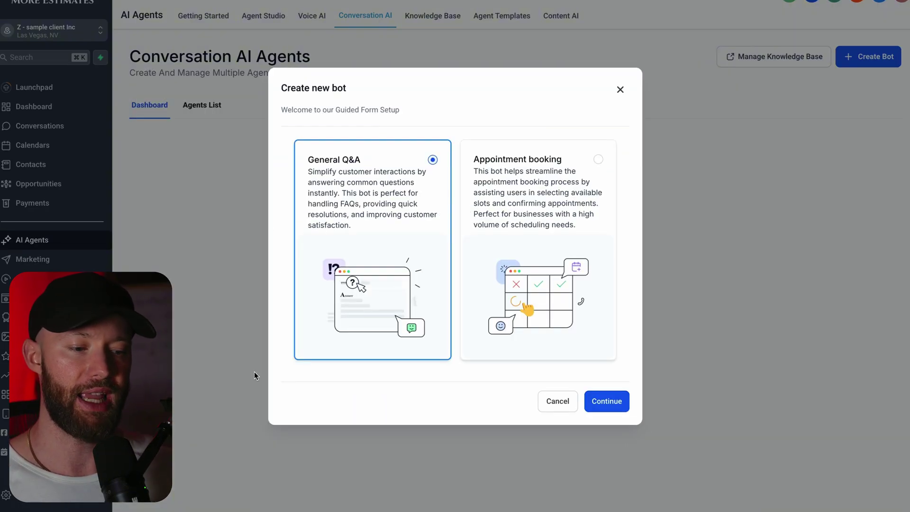
pyautogui.click(594, 162)
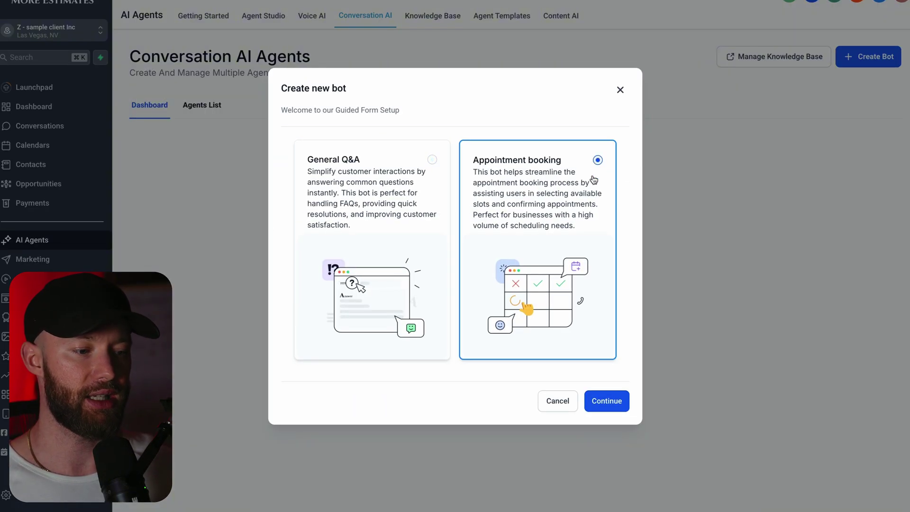
pyautogui.click(604, 401)
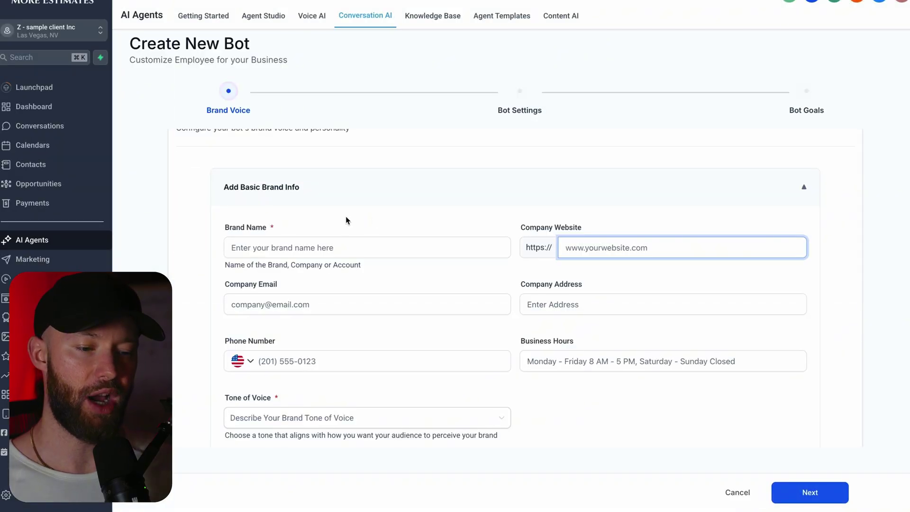
# Step: Enter brand name 'ABC testing', address 123 main st, and a Friendly tone of voice
pyautogui.click(282, 246)
pyautogui.write('ABC testing')
pyautogui.click(240, 304)
pyautogui.scroll(-1, 240, 303)
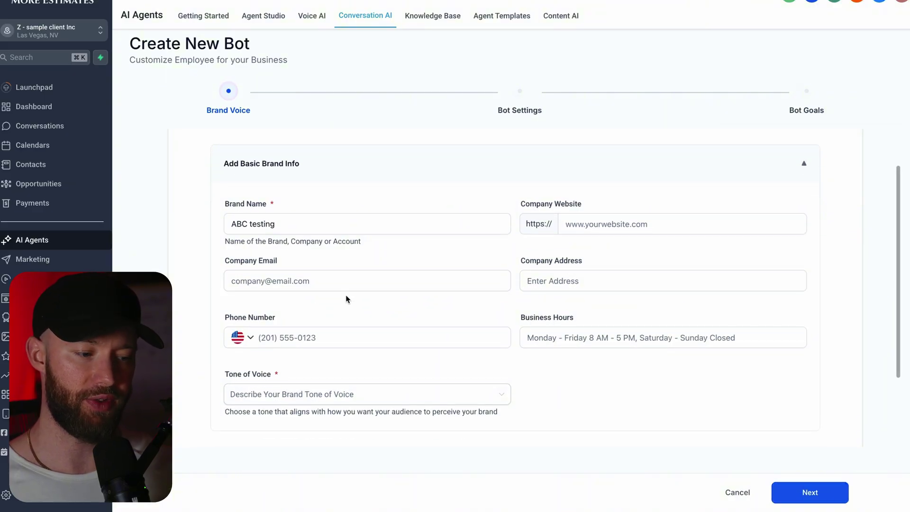
pyautogui.click(290, 395)
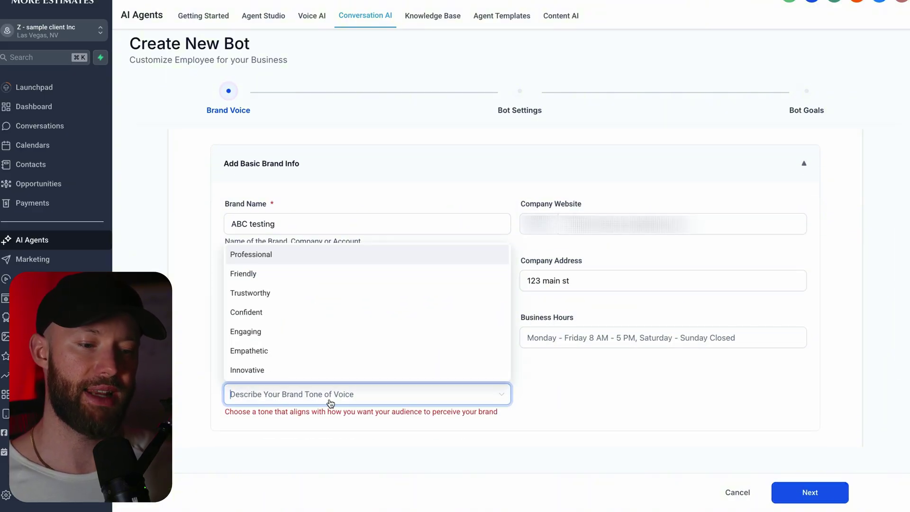
pyautogui.click(256, 279)
# Step: On the Bot Settings step, replace the default bot name with 'ABC testing'
pyautogui.click(804, 493)
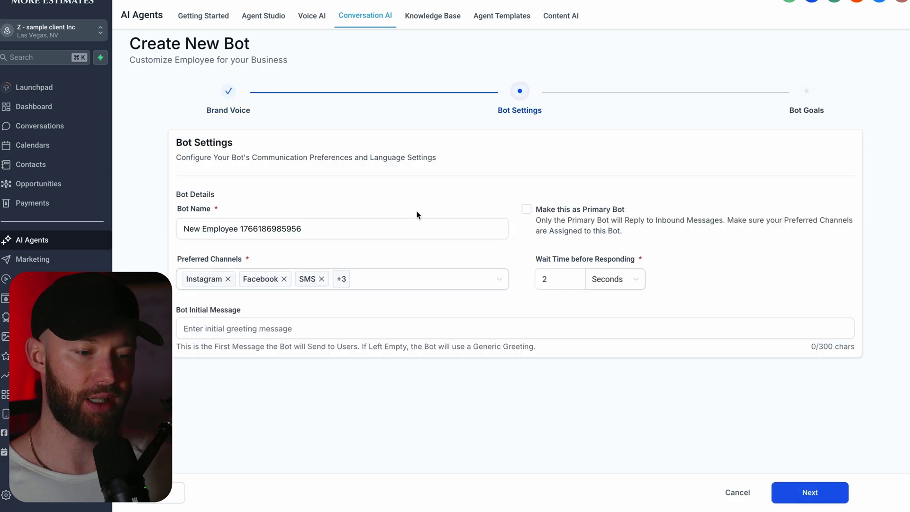
pyautogui.tripleClick(204, 226)
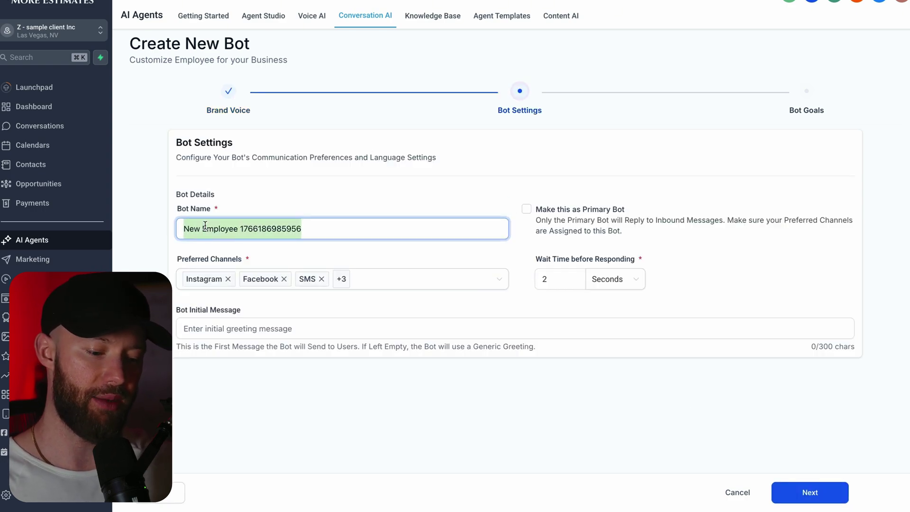
pyautogui.write('ABC testing')
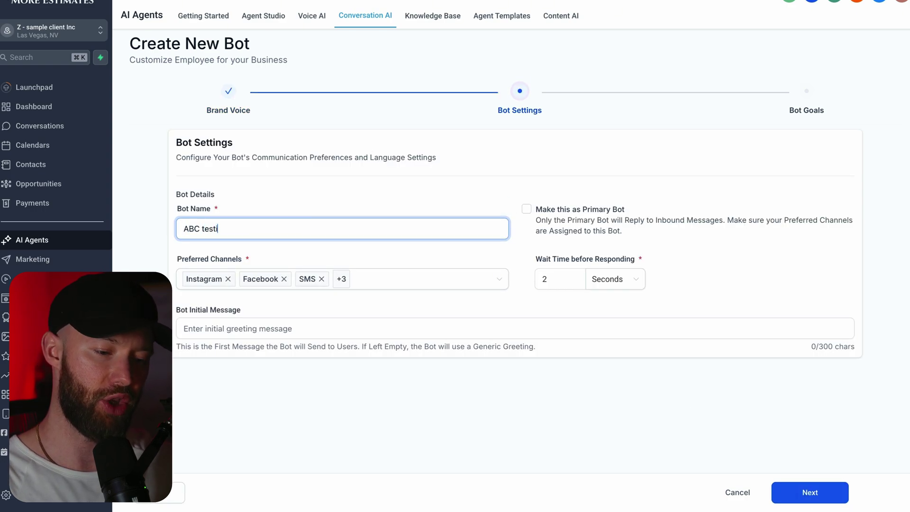
# Step: Deselect WhatsApp, Chat Widget, SMS, Facebook and Instagram, leaving Live Chat as the only preferred channel
pyautogui.click(404, 282)
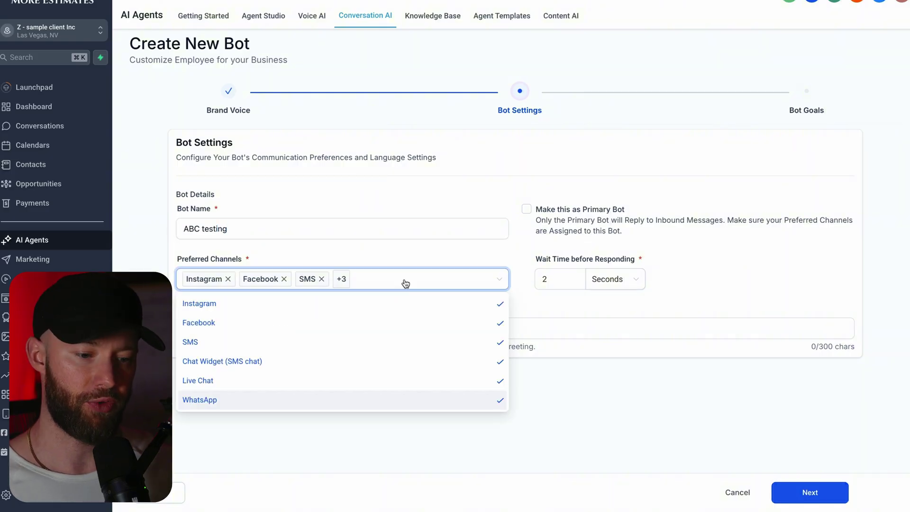
pyautogui.click(209, 399)
pyautogui.click(212, 361)
pyautogui.click(206, 342)
pyautogui.click(205, 322)
pyautogui.click(205, 305)
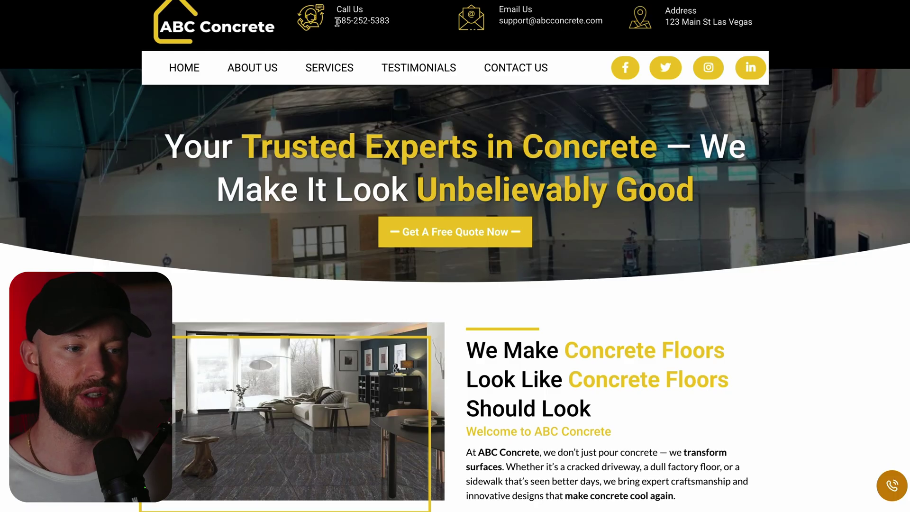
pyautogui.moveTo(337, 23); pyautogui.dragTo(395, 25)
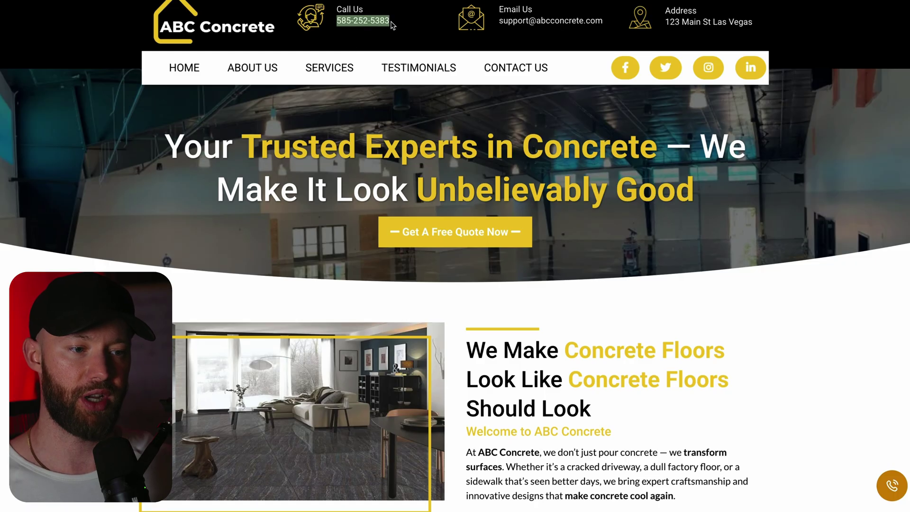
pyautogui.click(401, 25)
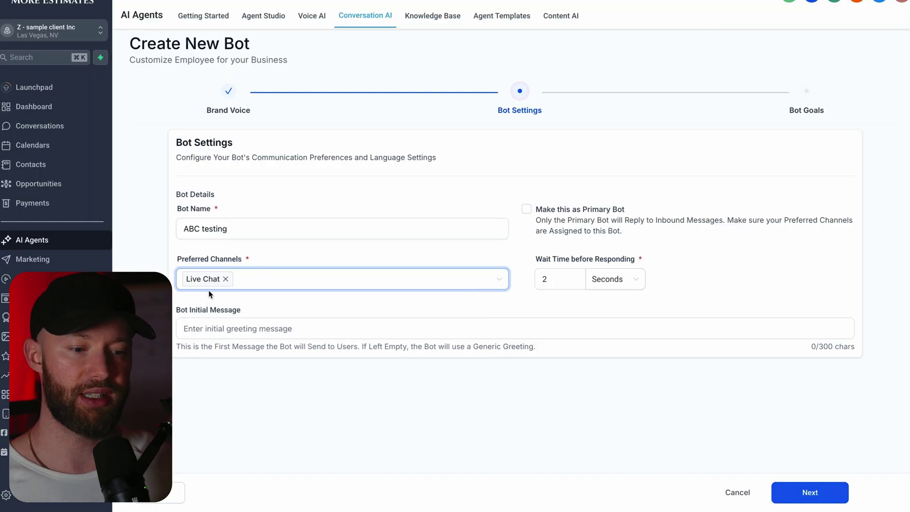
# Step: Set the bot's initial message to 'Hey this is ABC concrete, how can i help?' and continue
pyautogui.click(220, 330)
pyautogui.write('Hey this is ABC concrete, how can i help?')
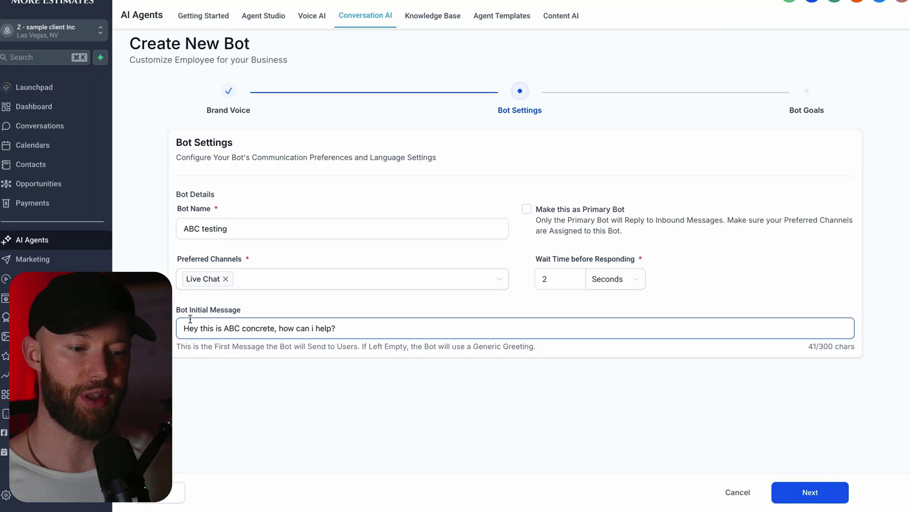
pyautogui.moveTo(189, 310); pyautogui.dragTo(335, 328)
pyautogui.click(320, 328)
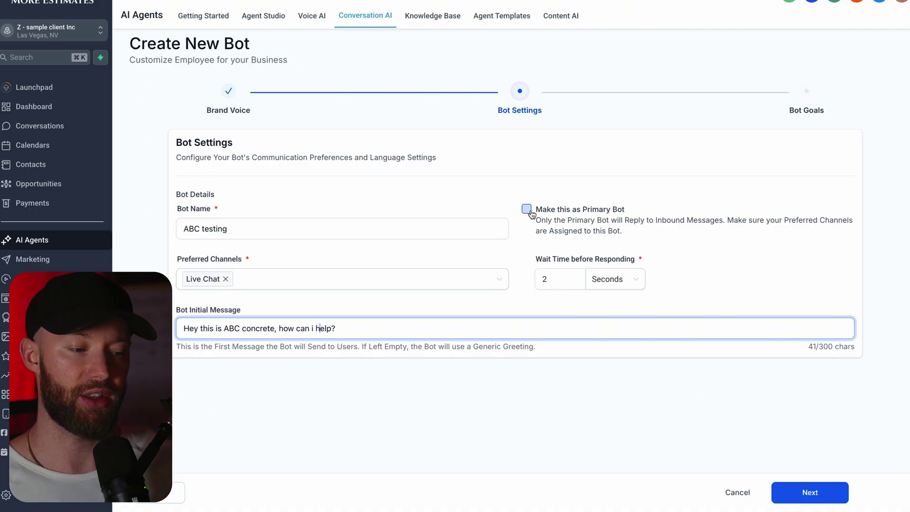
pyautogui.click(807, 493)
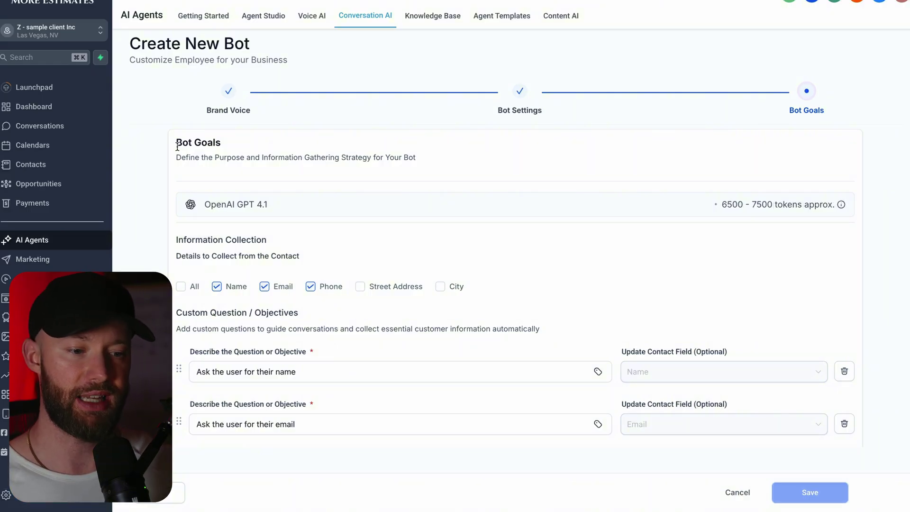
# Step: Turn on skipping already-answered questions and book appointments into Main Booking Calendar
pyautogui.scroll(-1, 222, 233)
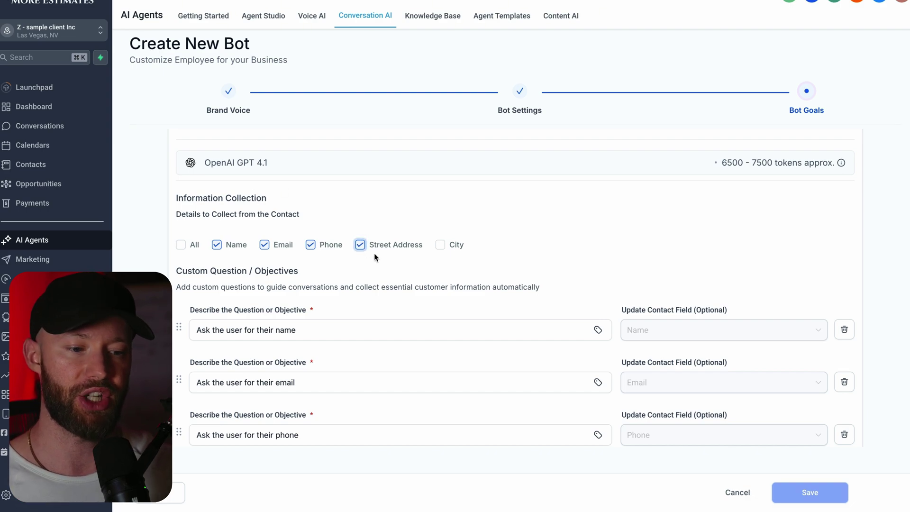
pyautogui.scroll(-2, 389, 283)
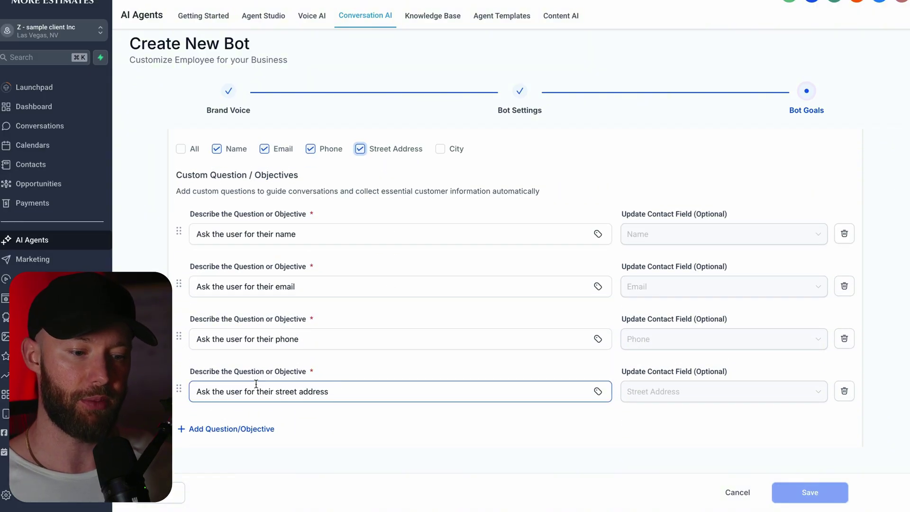
pyautogui.scroll(-1, 270, 284)
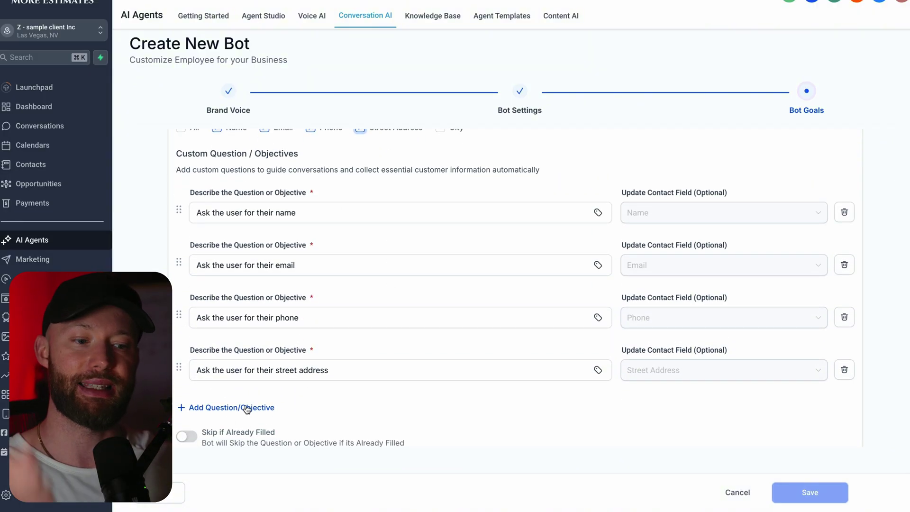
pyautogui.scroll(-3, 248, 407)
pyautogui.scroll(-4, 321, 367)
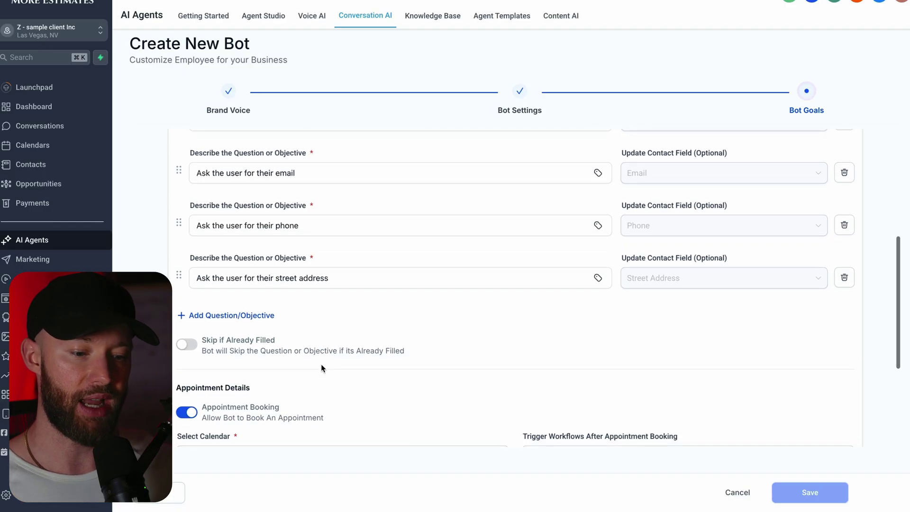
pyautogui.click(185, 284)
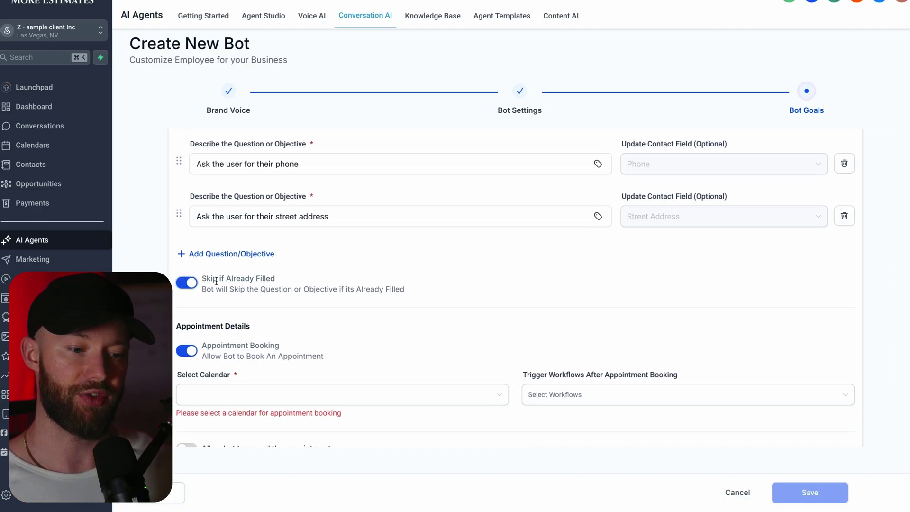
pyautogui.scroll(-2, 280, 280)
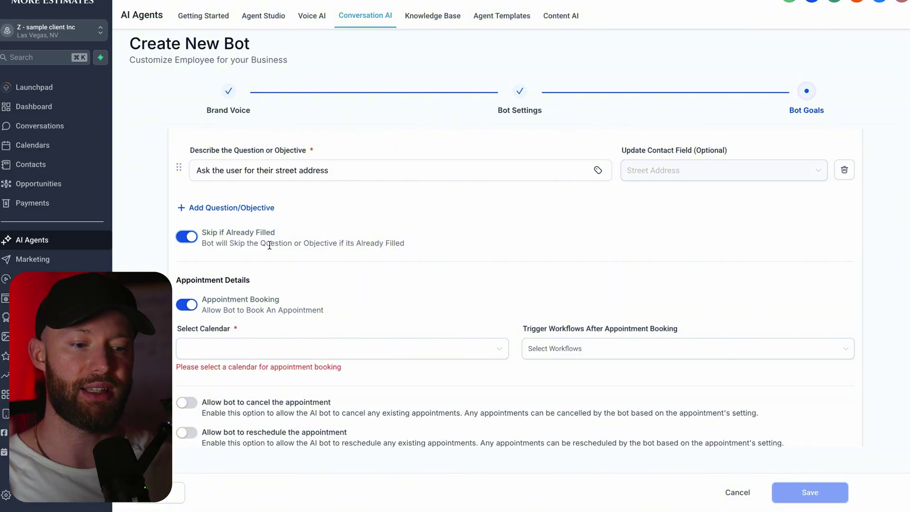
pyautogui.scroll(-1, 266, 260)
pyautogui.click(244, 318)
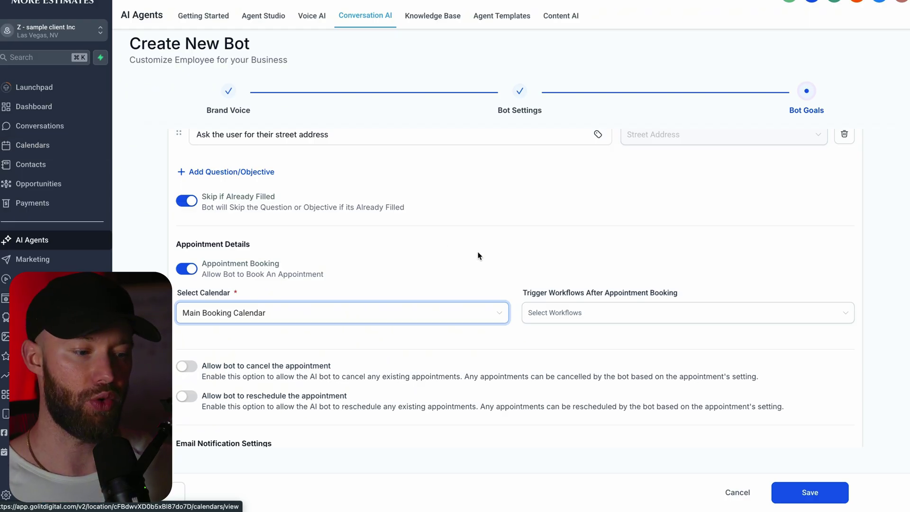
# Step: Save the new bot and close the confirmation to return to the agents list
pyautogui.scroll(-1, 488, 262)
pyautogui.click(804, 493)
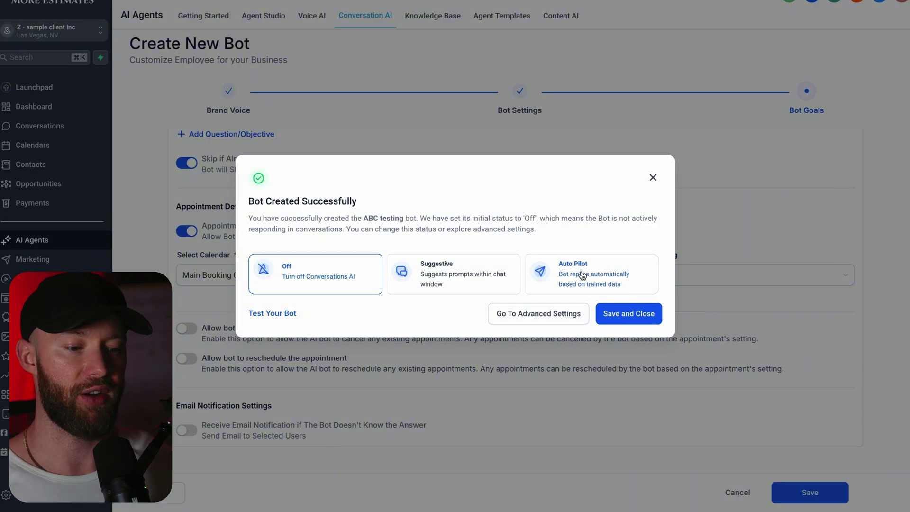
pyautogui.click(626, 315)
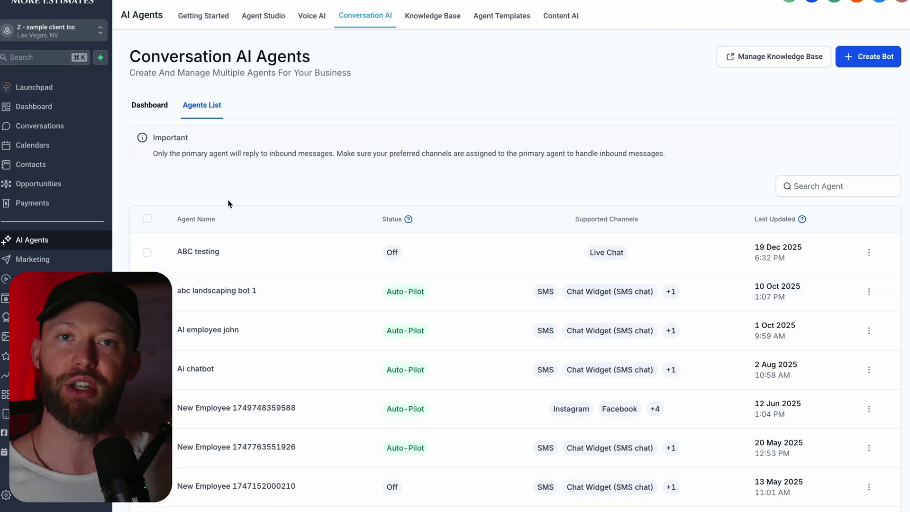
# Step: Create a new Voice AI chat widget from Sites > Chat Widget
pyautogui.click(76, 298)
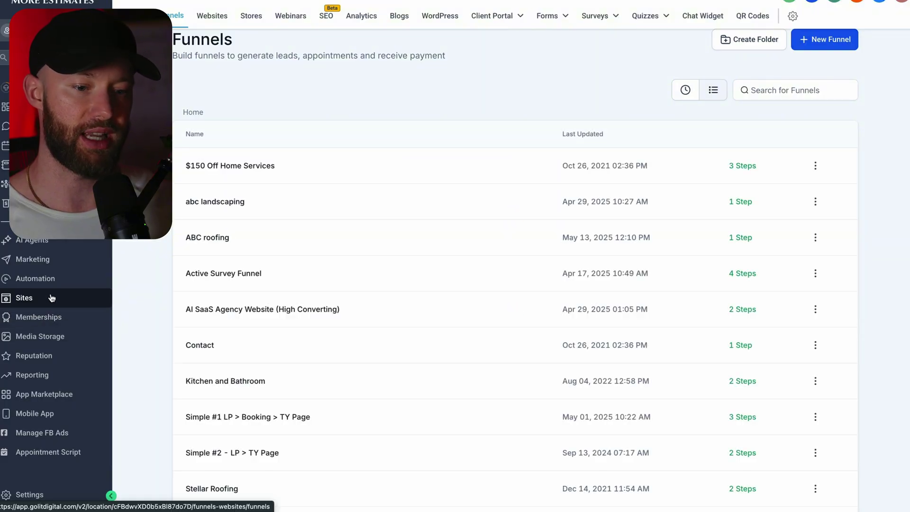
pyautogui.click(698, 17)
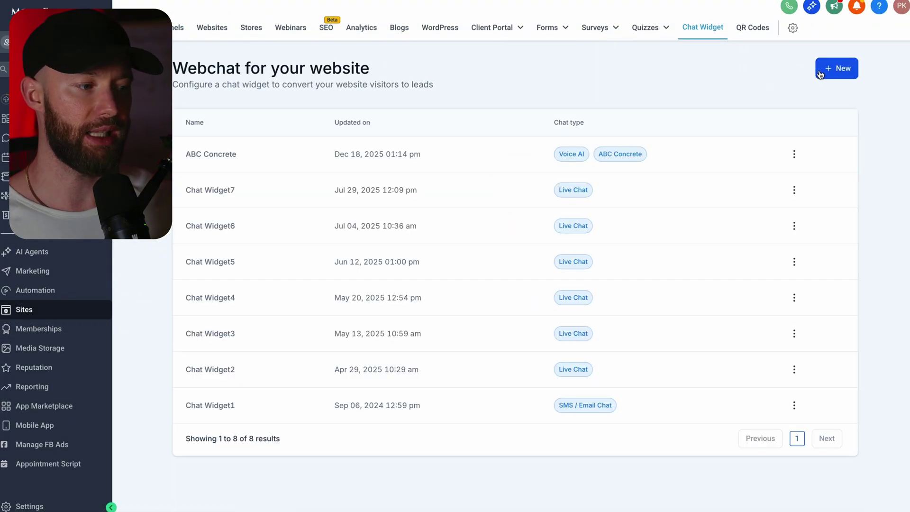
pyautogui.click(829, 71)
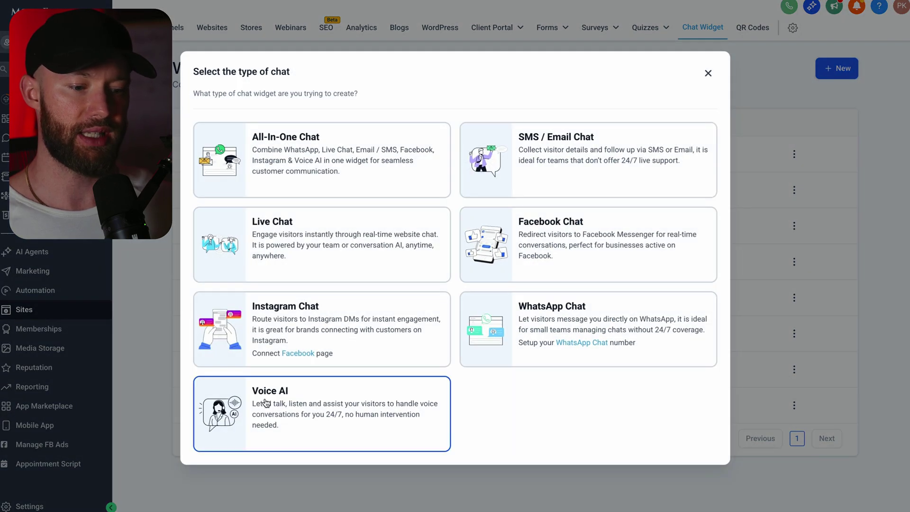
pyautogui.click(274, 403)
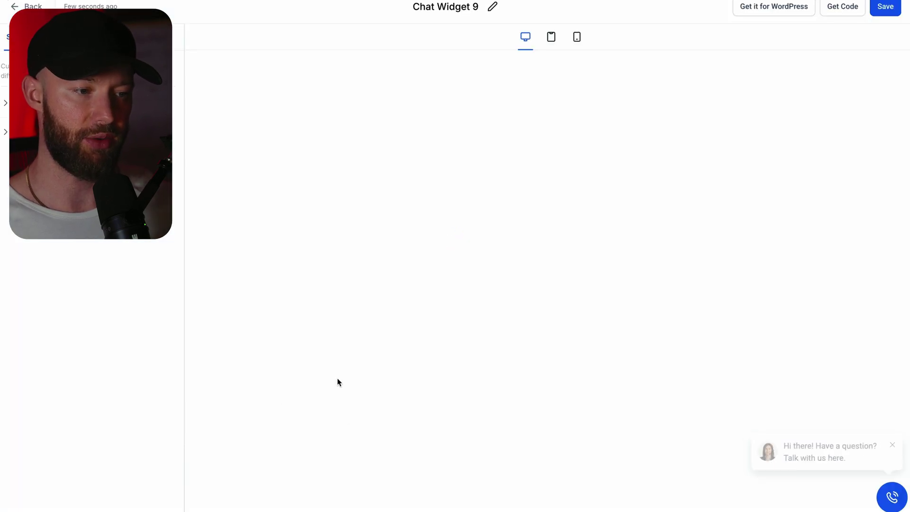
pyautogui.click(437, 6)
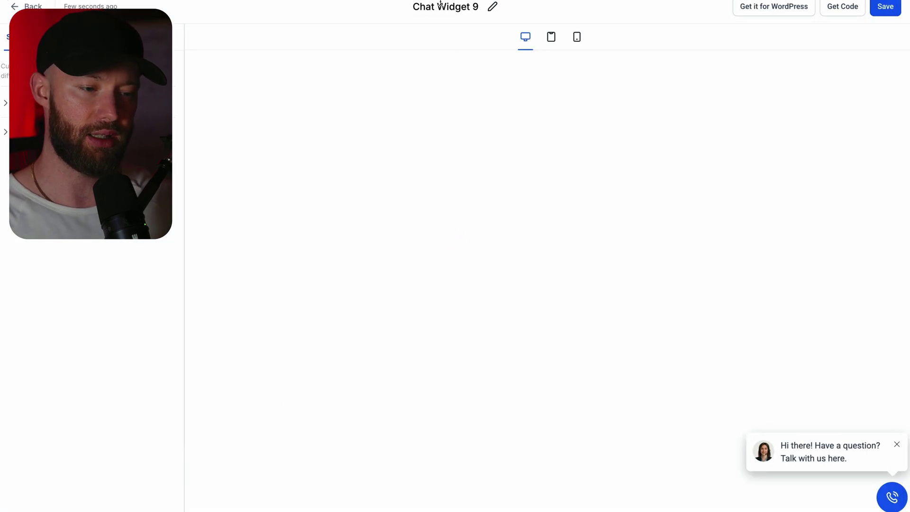
# Step: Rename the widget 'Testing' and switch its style to the yellow theme
pyautogui.write('Testing')
pyautogui.press('Return')
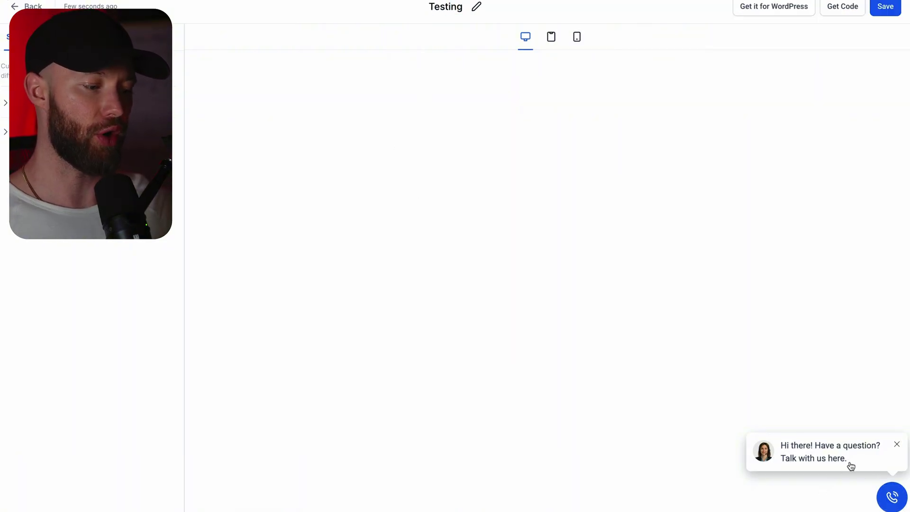
pyautogui.click(20, 103)
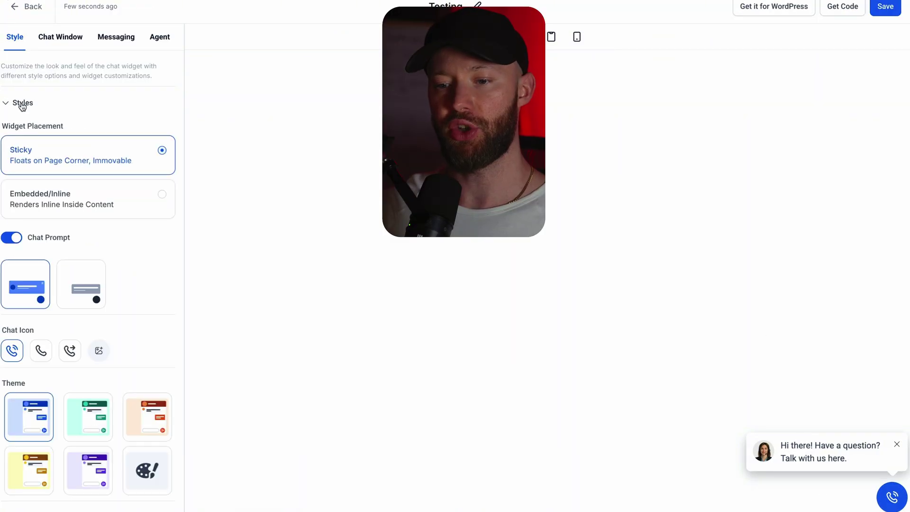
pyautogui.scroll(-3, 61, 164)
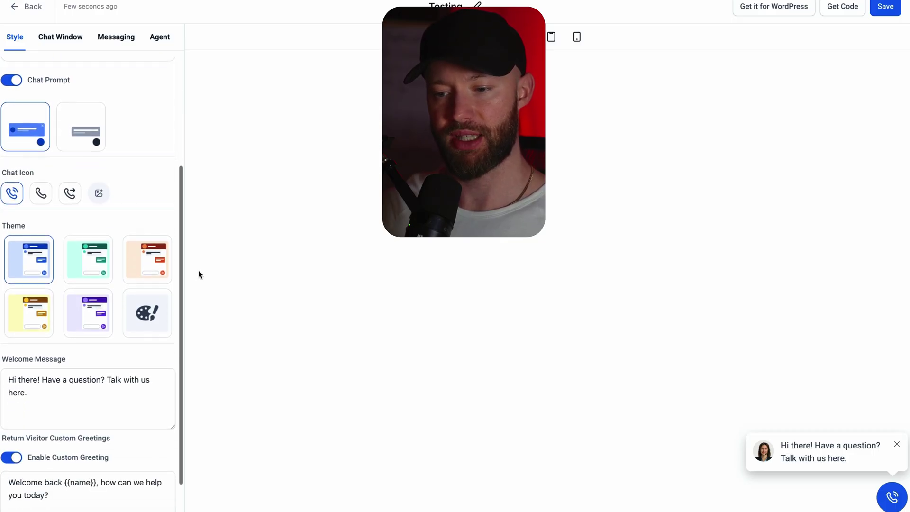
pyautogui.click(149, 271)
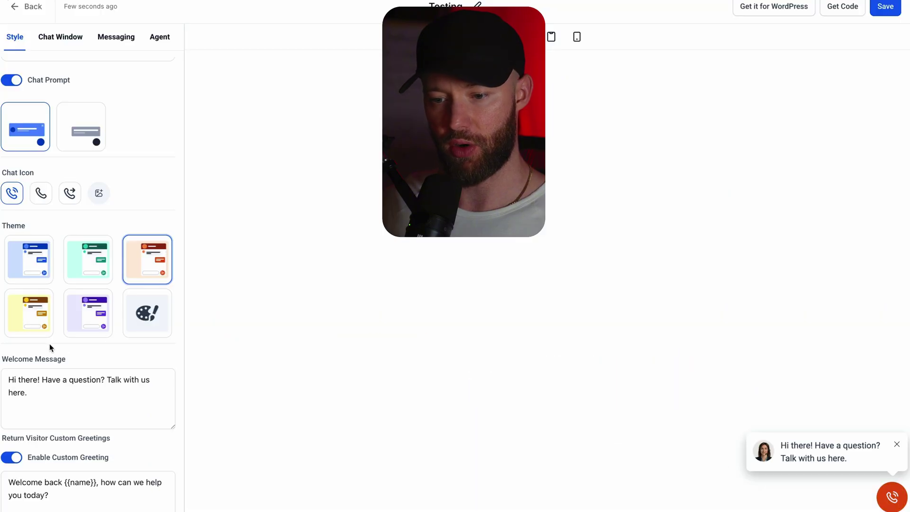
pyautogui.click(30, 314)
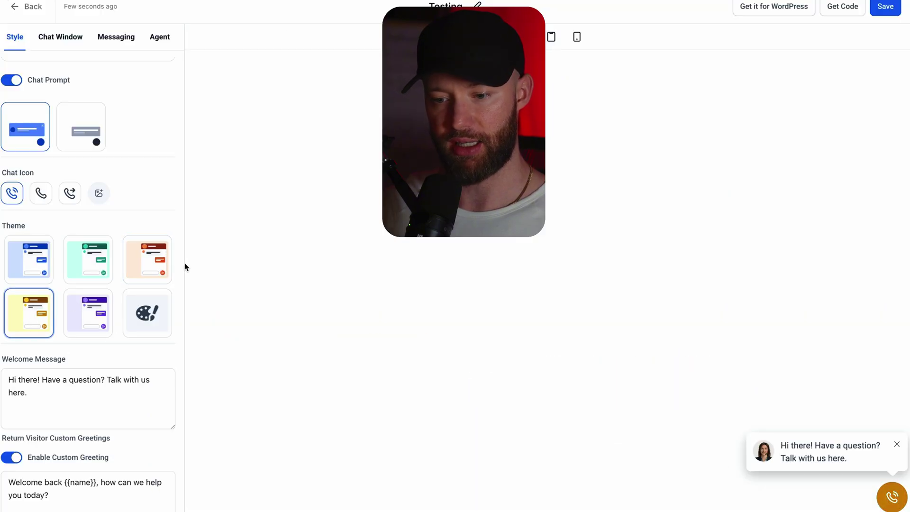
pyautogui.scroll(-1, 103, 266)
pyautogui.click(55, 342)
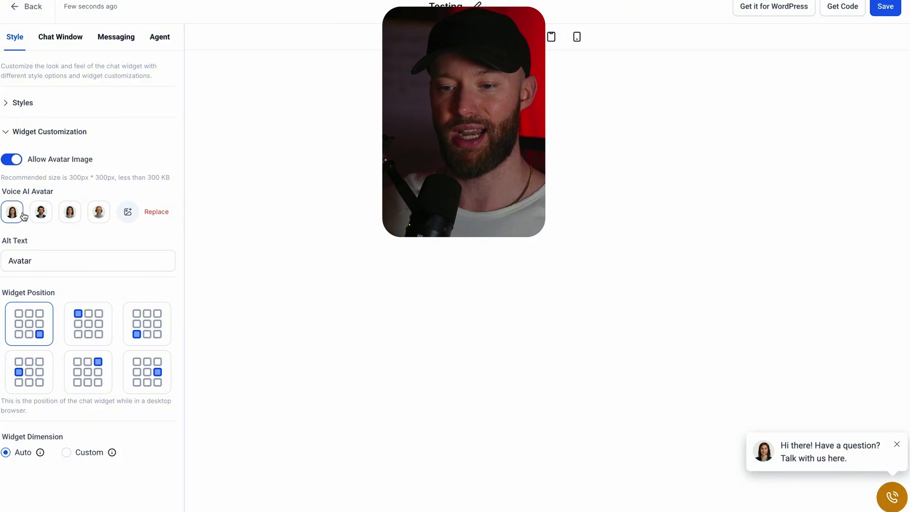
# Step: Set the chat window title to 'Talk to us!'
pyautogui.click(65, 44)
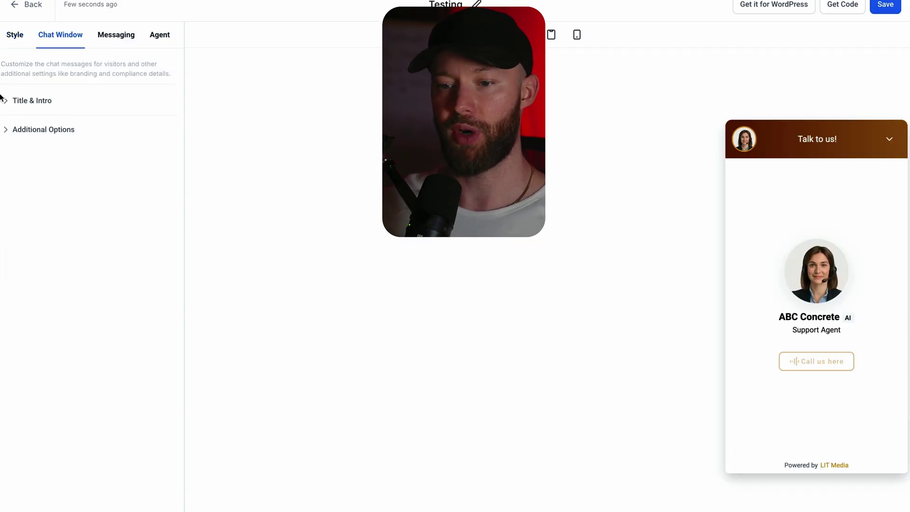
pyautogui.click(32, 105)
pyautogui.click(67, 151)
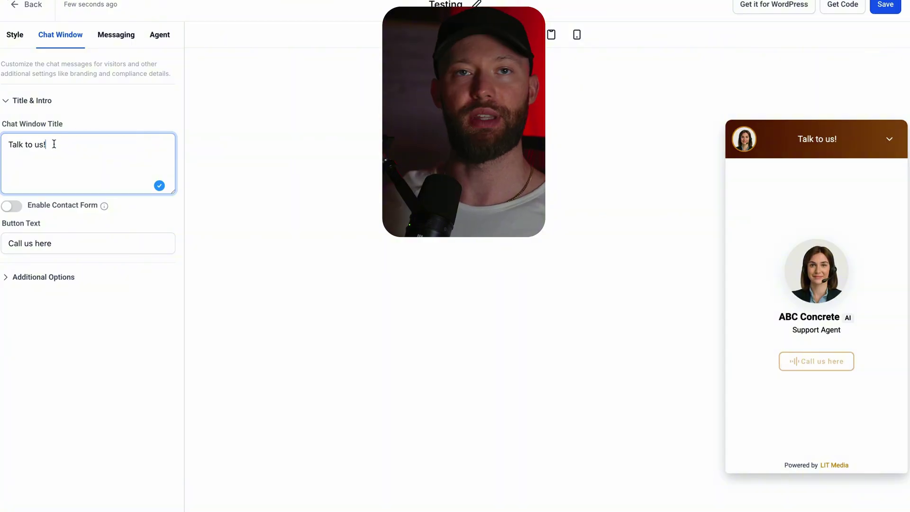
# Step: Switch off agency branding and the HIPAA consent checkbox in Additional Options
pyautogui.click(45, 278)
pyautogui.click(26, 149)
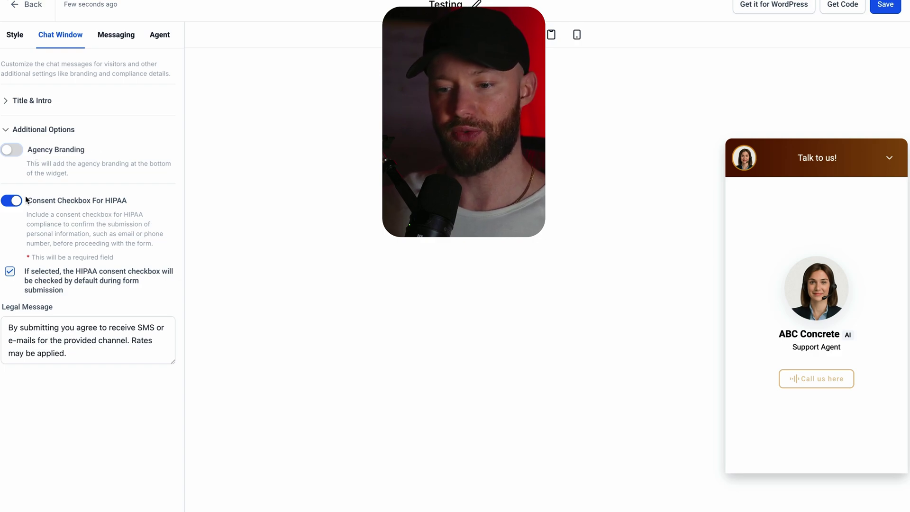
pyautogui.click(13, 203)
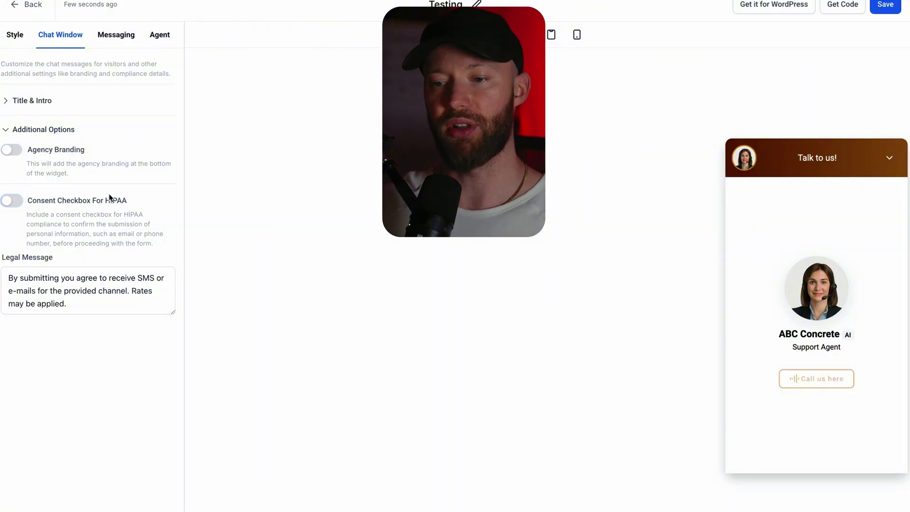
pyautogui.click(124, 36)
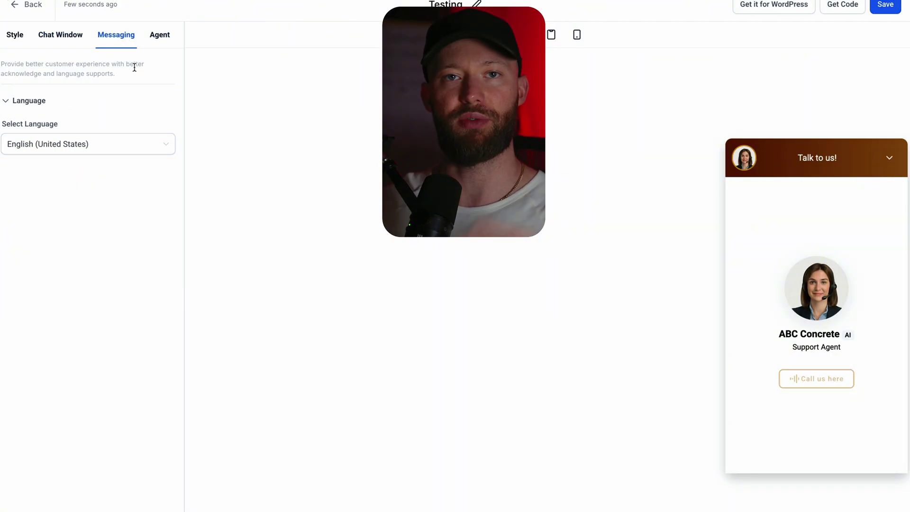
# Step: Confirm the widget uses the ABC Concrete Voice AI agent and save it
pyautogui.click(161, 37)
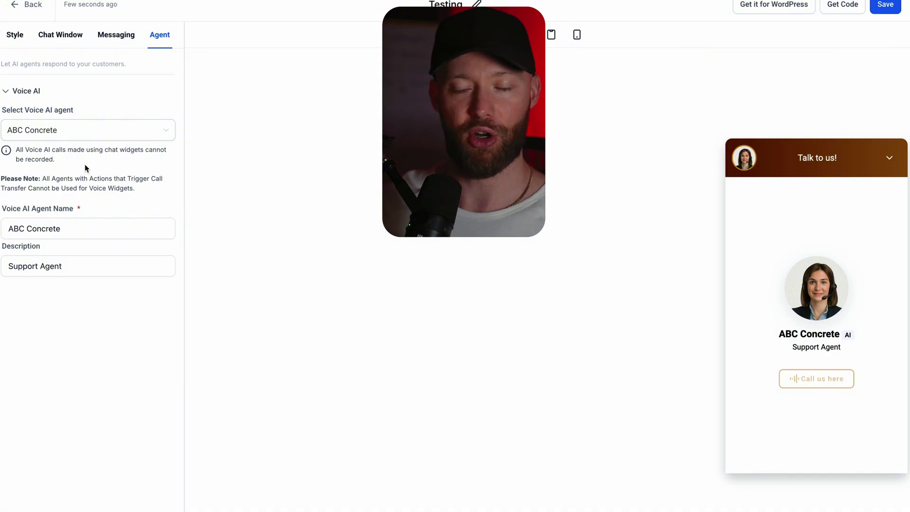
pyautogui.click(879, 6)
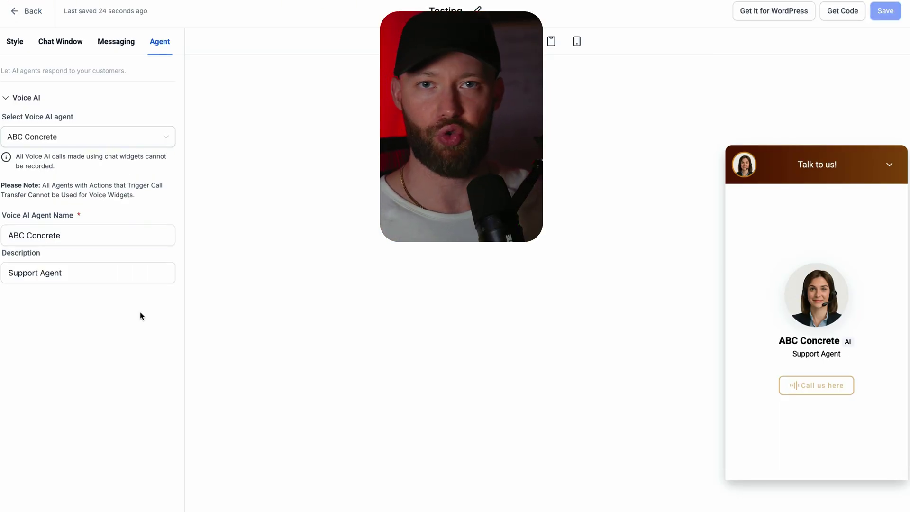
pyautogui.click(838, 14)
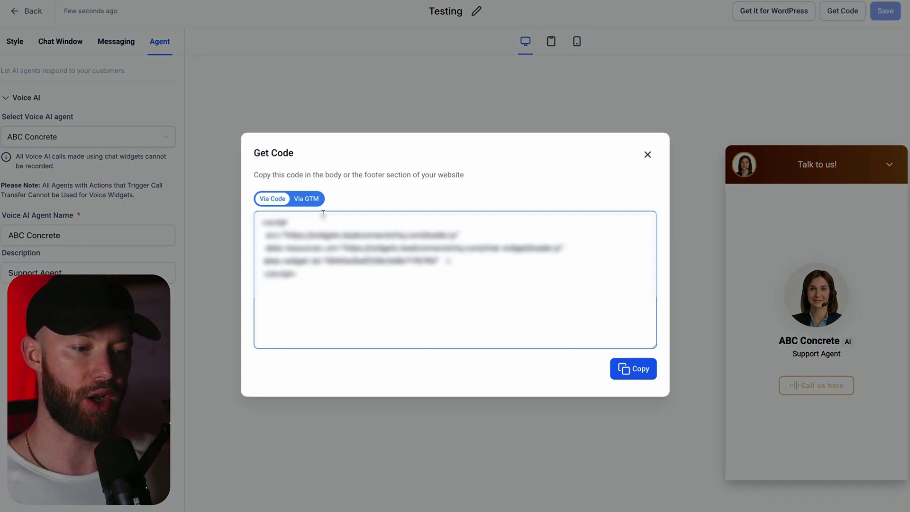
pyautogui.click(326, 283)
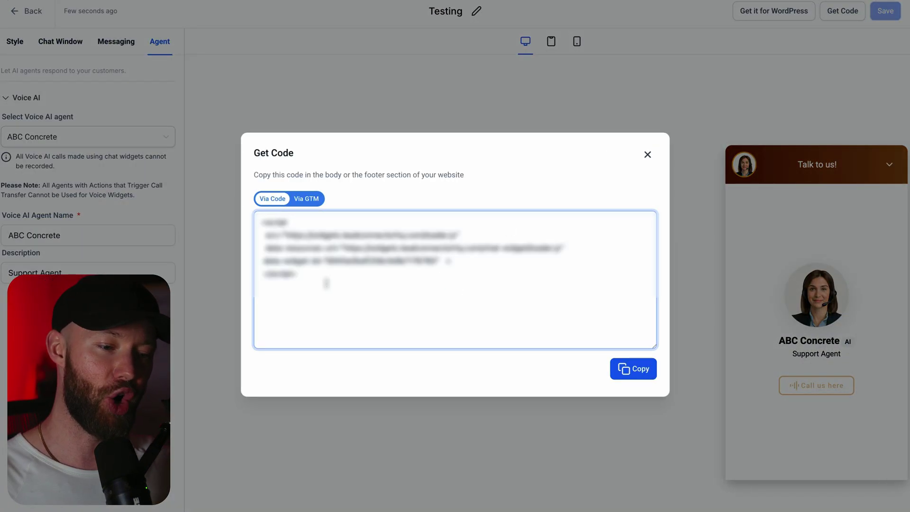
pyautogui.moveTo(326, 283); pyautogui.dragTo(365, 184)
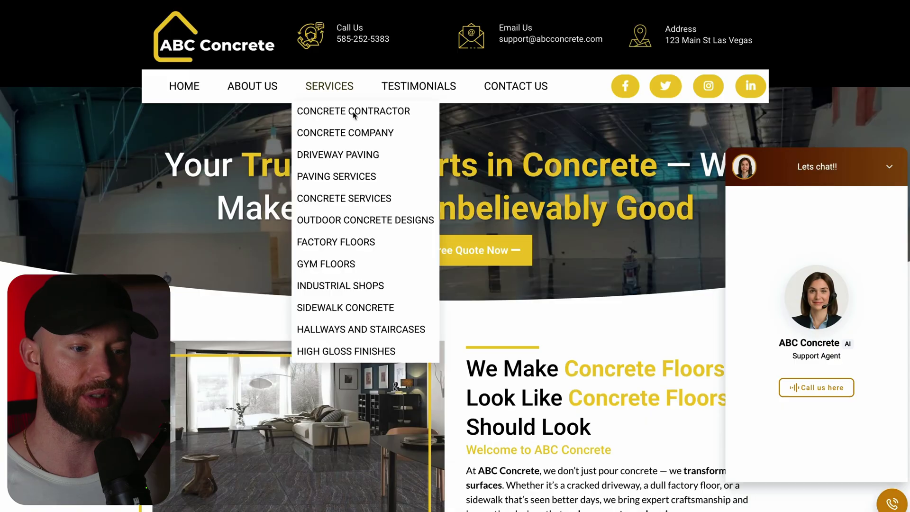
pyautogui.moveTo(257, 92)
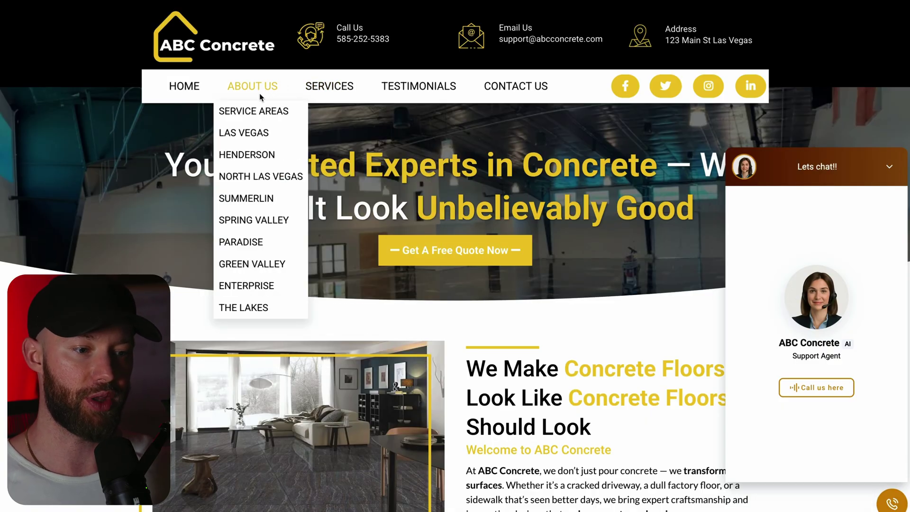
pyautogui.click(260, 93)
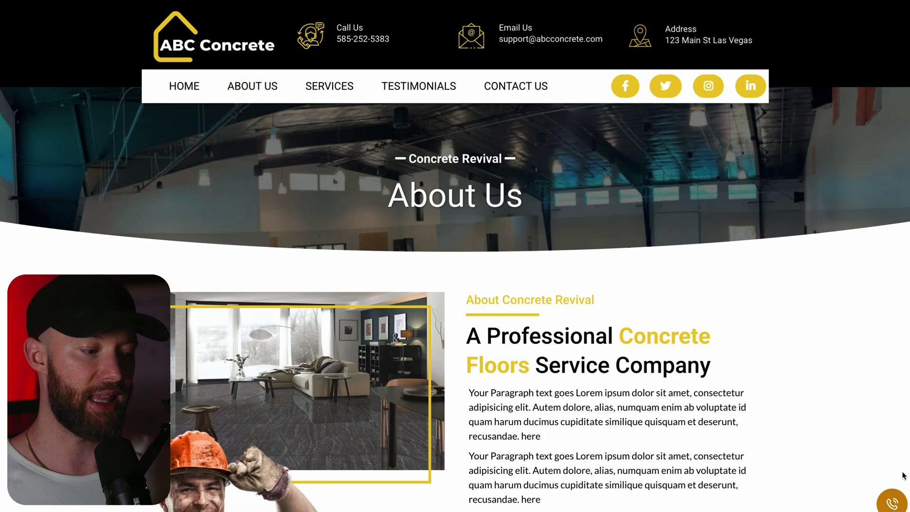
pyautogui.scroll(-4, 715, 343)
pyautogui.scroll(-4, 715, 343)
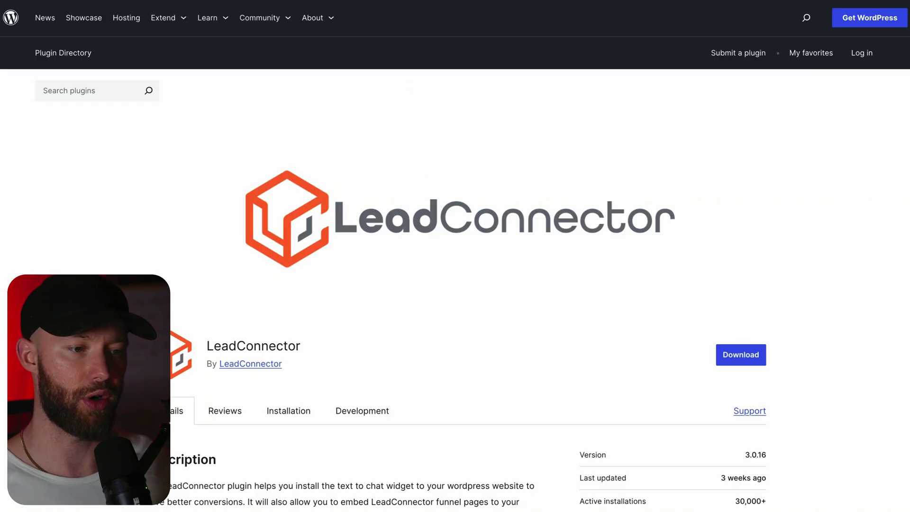
pyautogui.scroll(-3, 430, 191)
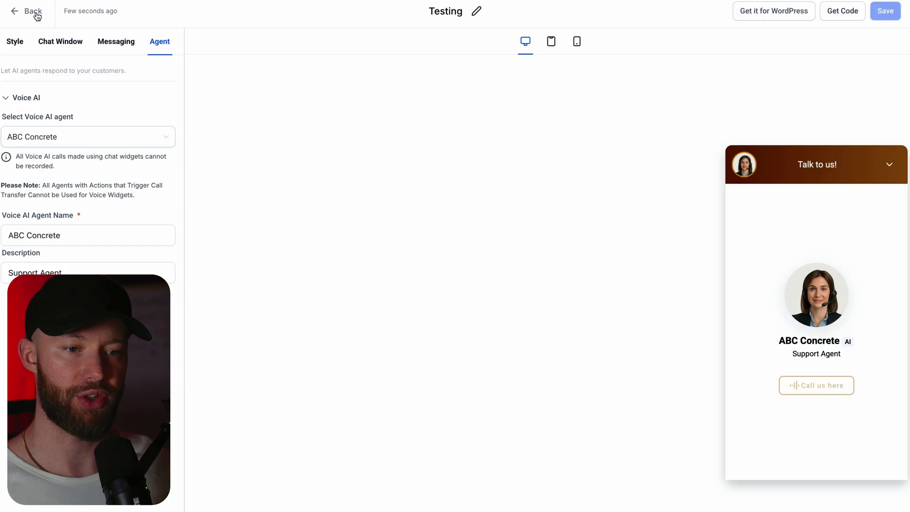
# Step: Leave the widget builder and open the Concrete website from the Websites list
pyautogui.click(37, 16)
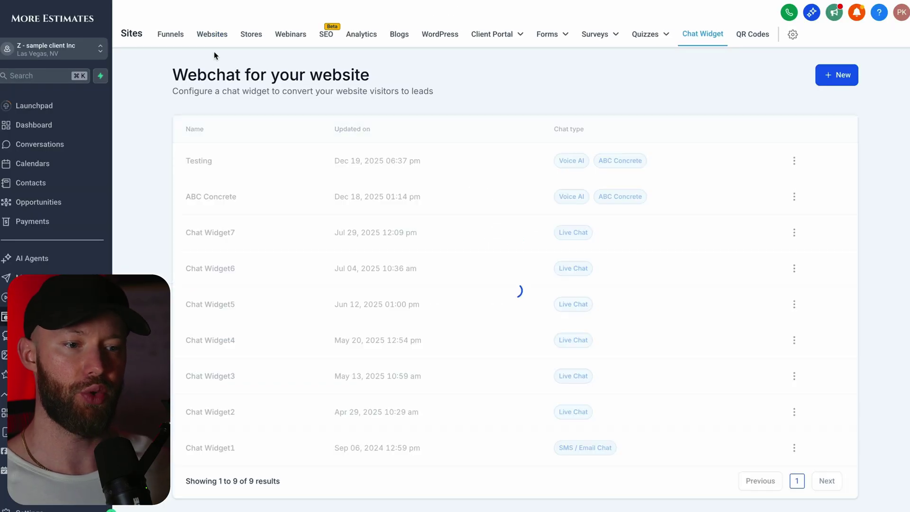
pyautogui.click(215, 38)
pyautogui.click(222, 204)
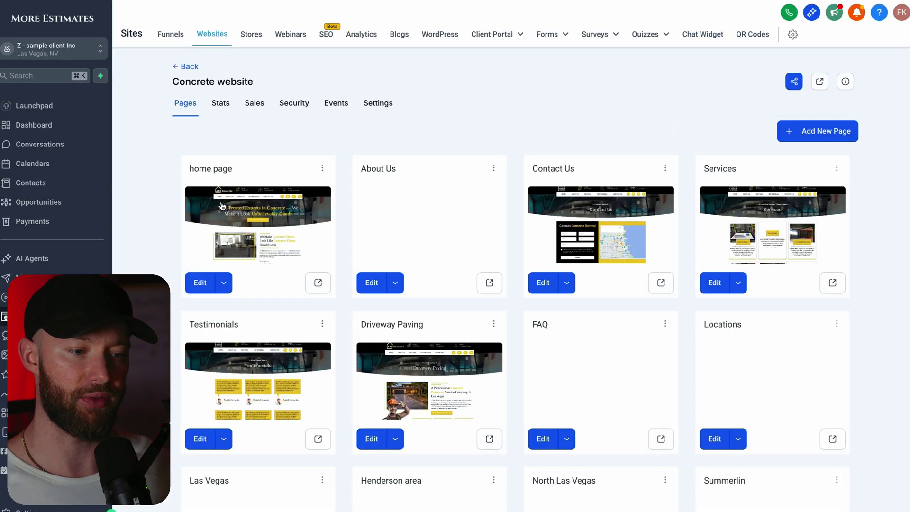
pyautogui.click(185, 66)
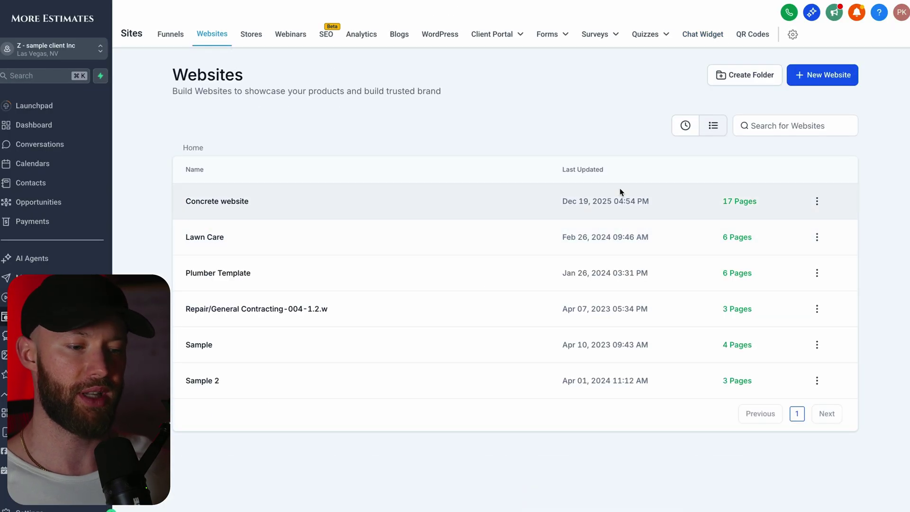
# Step: Browse the new-website template library, searching for 'roof' templates
pyautogui.click(823, 75)
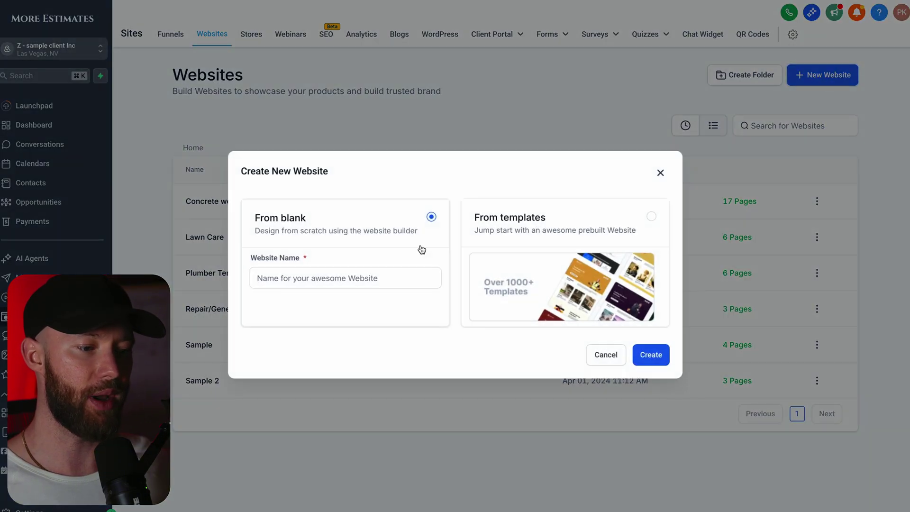
pyautogui.click(650, 216)
pyautogui.click(645, 356)
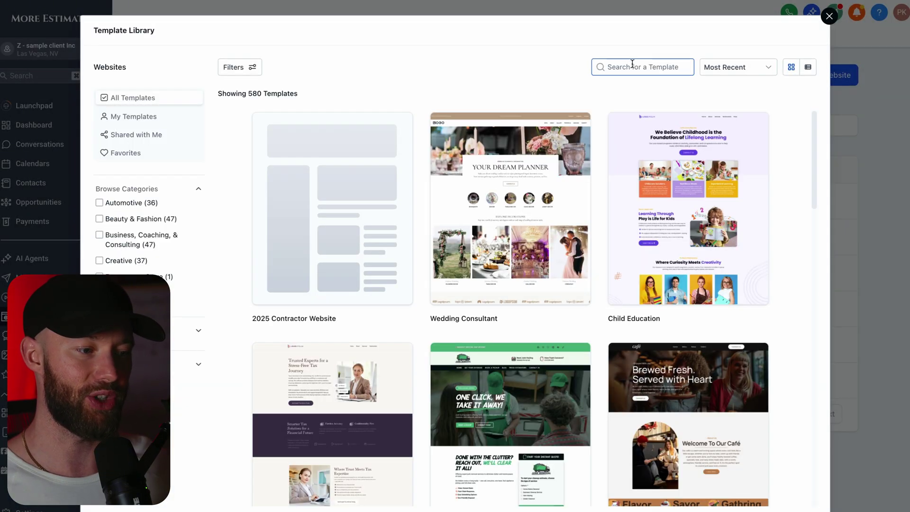
pyautogui.click(632, 63)
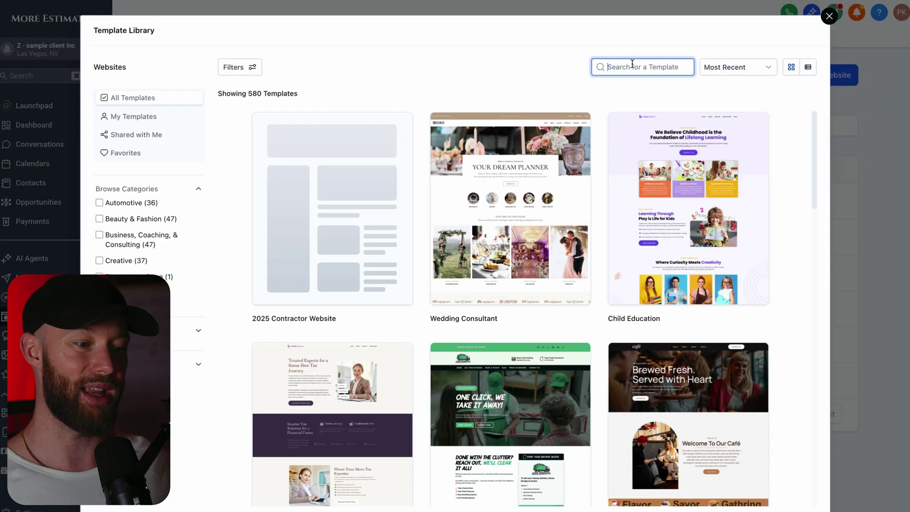
pyautogui.write('roof')
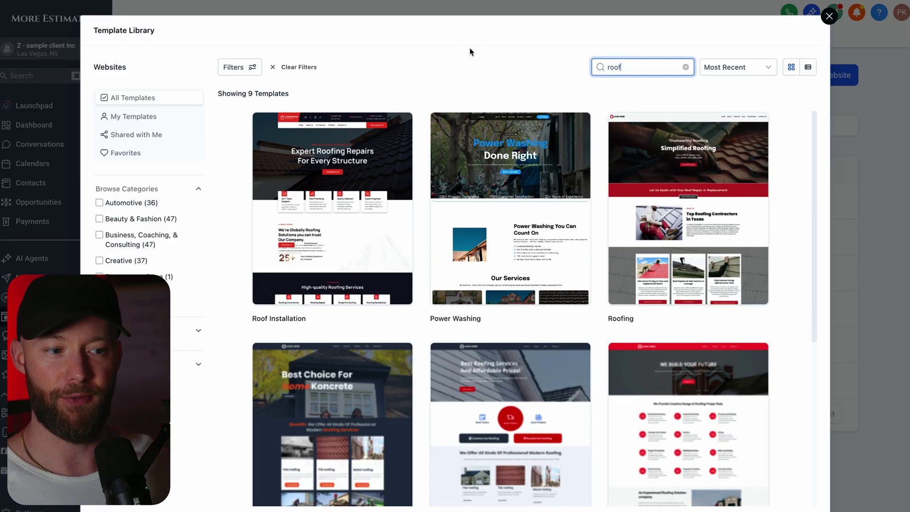
pyautogui.moveTo(325, 170)
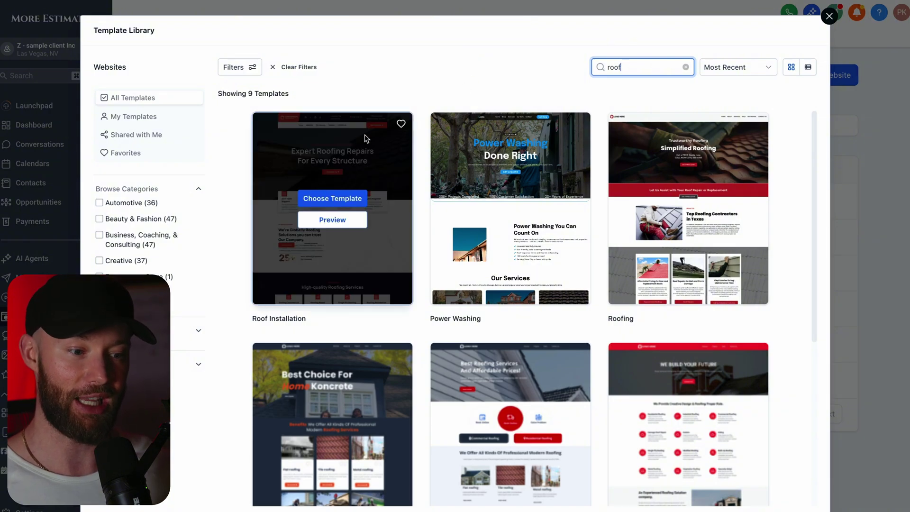
pyautogui.scroll(-5, 439, 114)
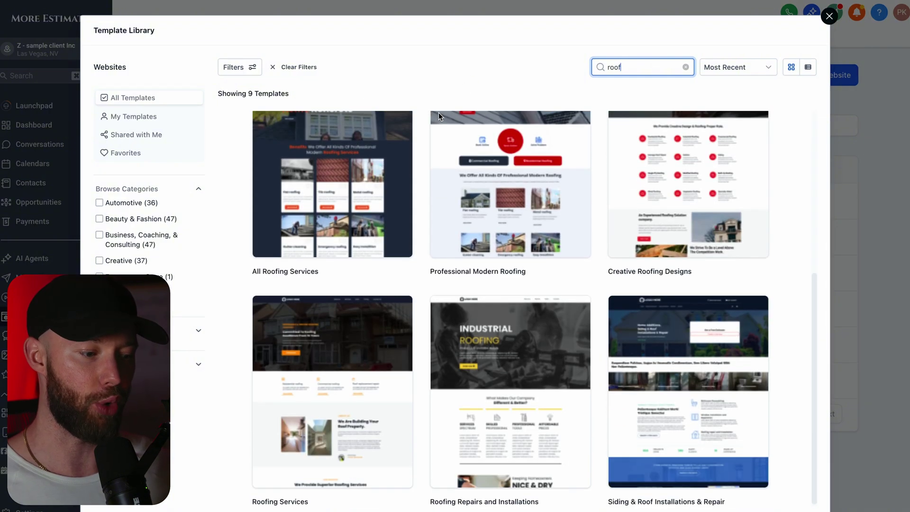
pyautogui.scroll(5, 438, 117)
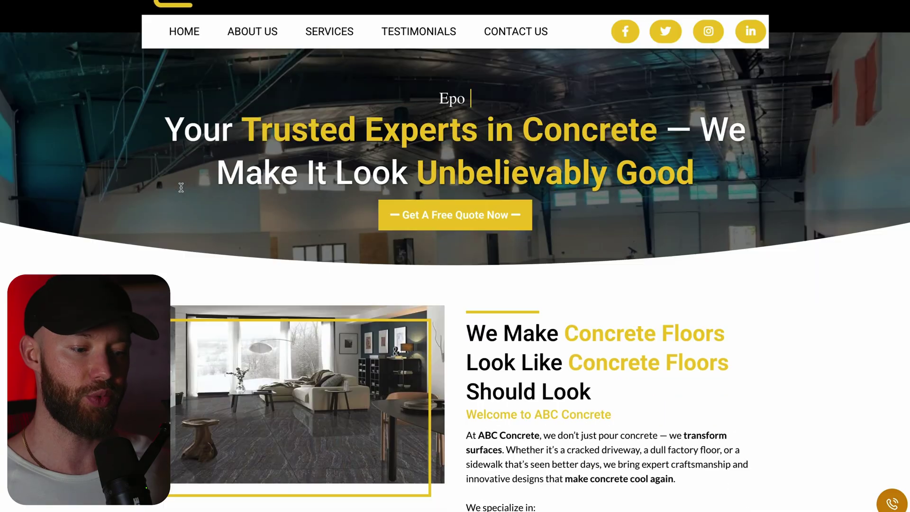
pyautogui.scroll(-7, 180, 187)
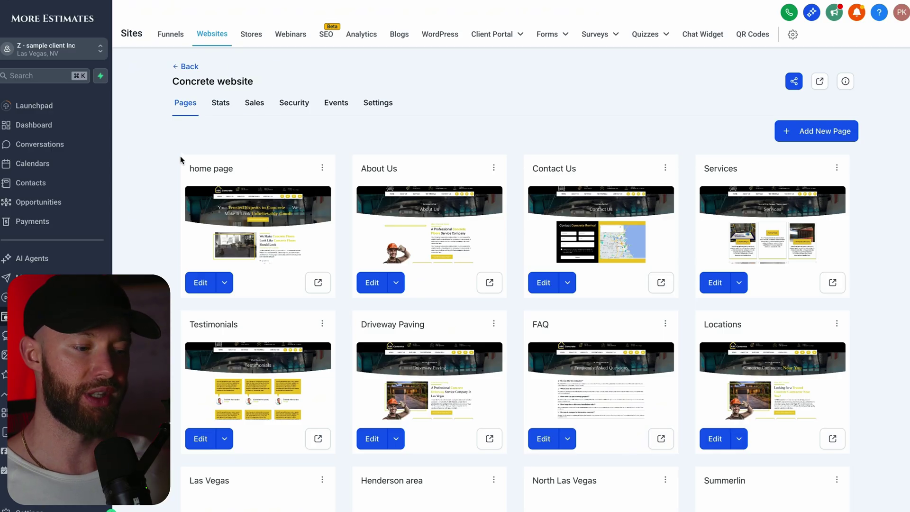
# Step: In the Concrete website's Settings, keep ABC Concrete selected as the chat widget
pyautogui.click(384, 109)
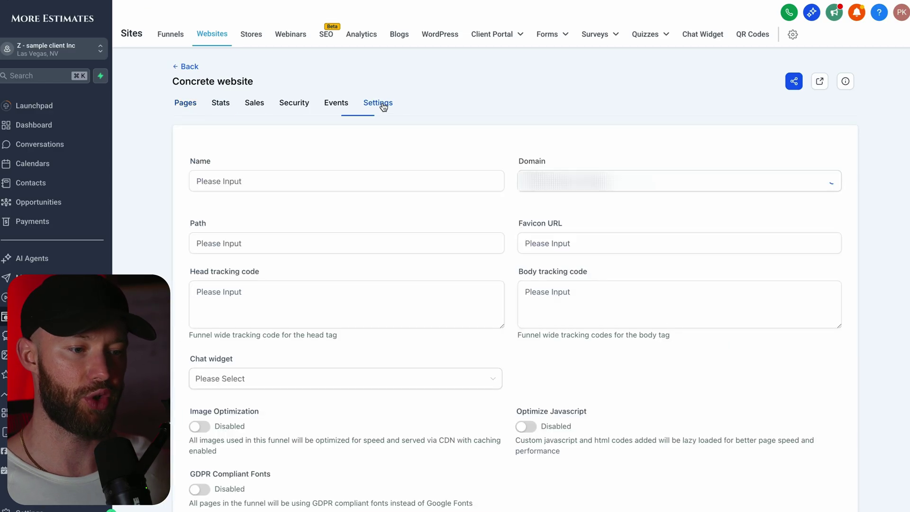
pyautogui.scroll(-1, 335, 258)
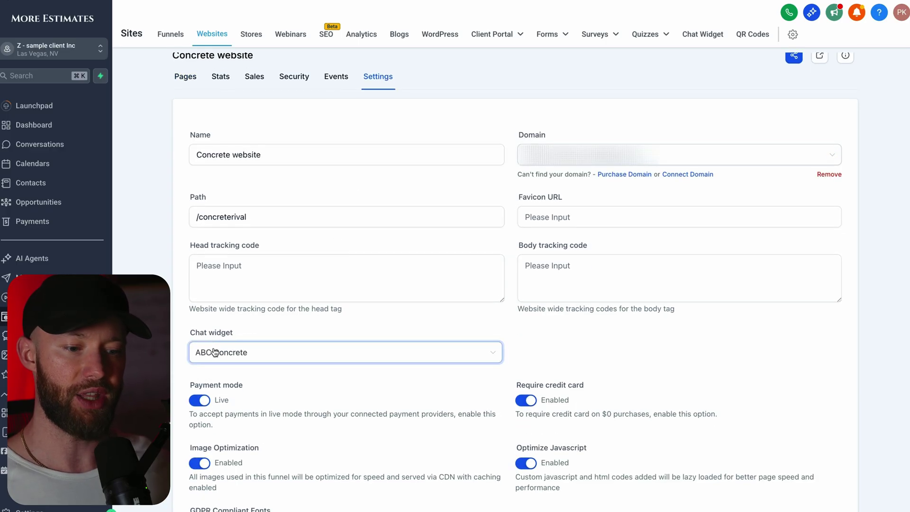
pyautogui.moveTo(196, 332); pyautogui.dragTo(226, 335)
pyautogui.click(209, 352)
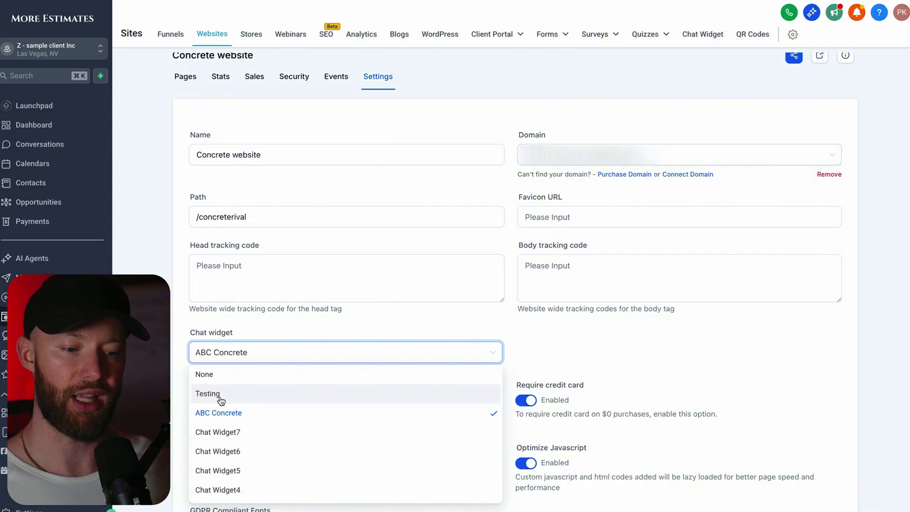
pyautogui.click(517, 376)
pyautogui.scroll(-3, 517, 375)
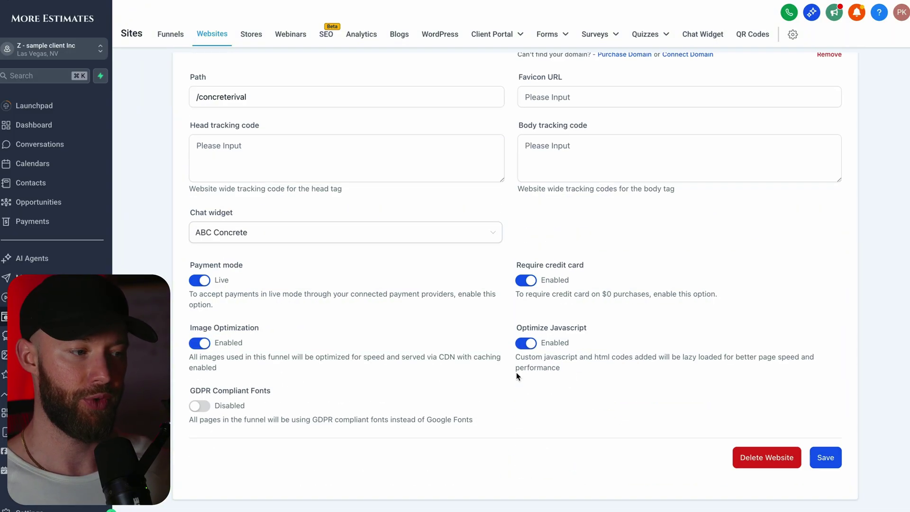